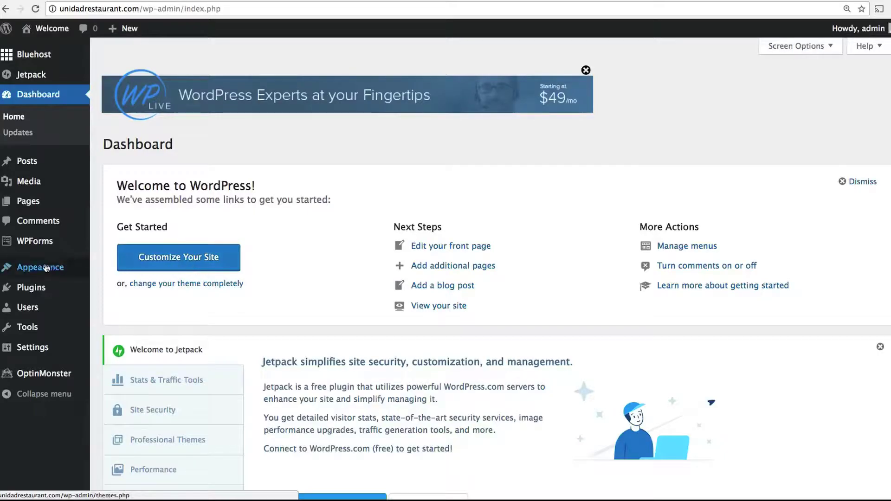
Open the theme Customizer from the Appearance menu.
mouse_move(40, 269)
click(110, 288)
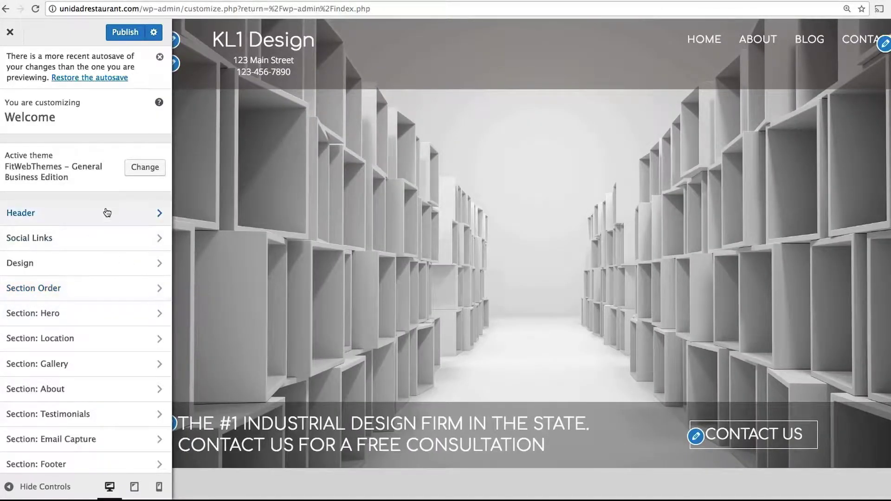
Look over the site preview, then open the Header customizer section.
scroll(123, 348, down, 3)
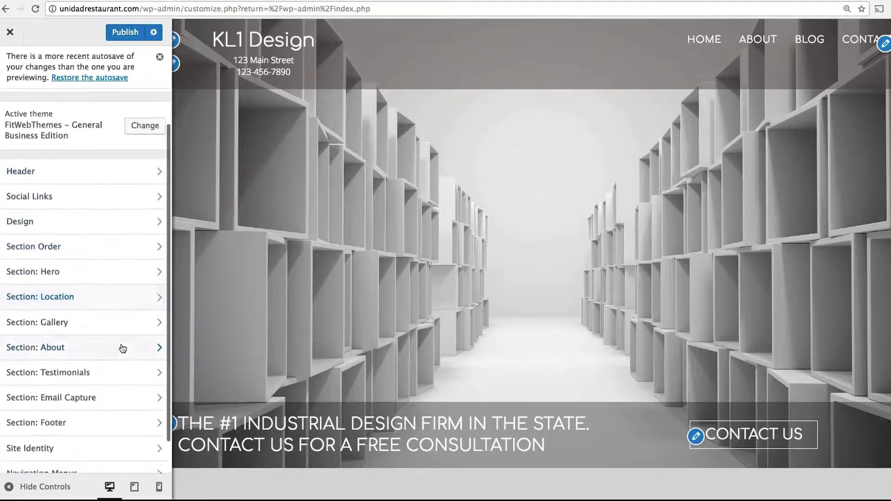
scroll(122, 349, up, 3)
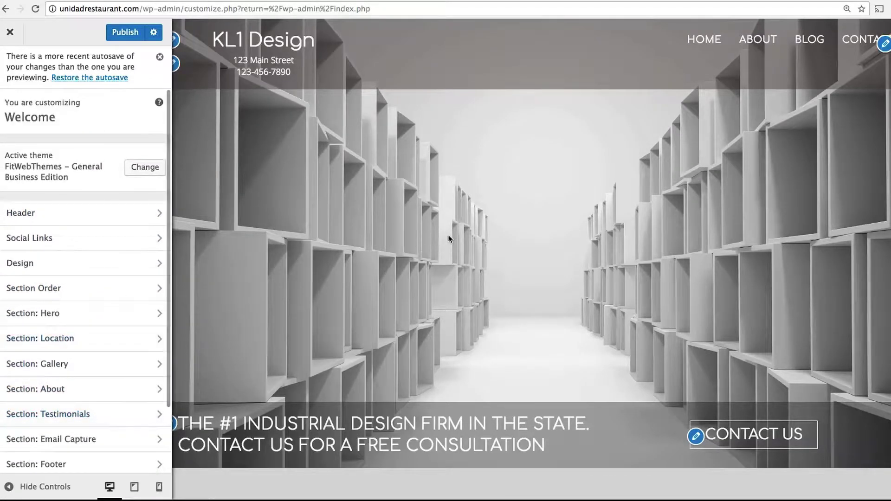
scroll(447, 236, down, 5)
scroll(447, 235, down, 5)
scroll(447, 237, up, 10)
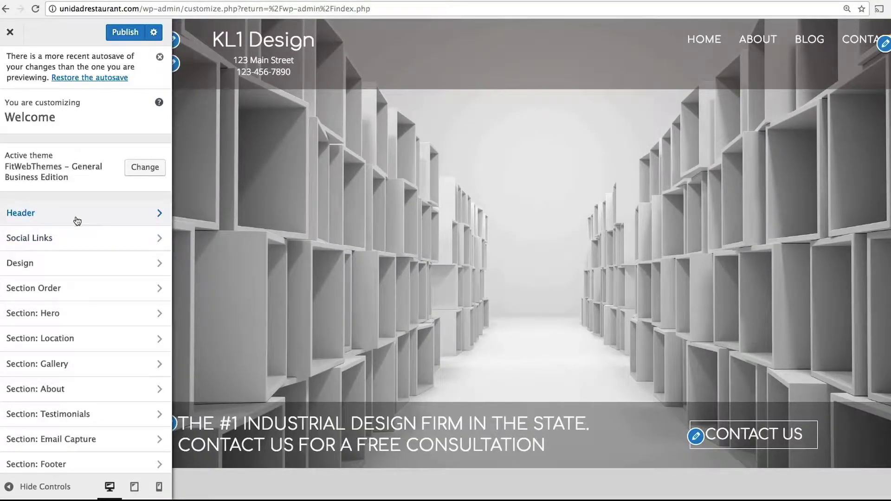
click(77, 221)
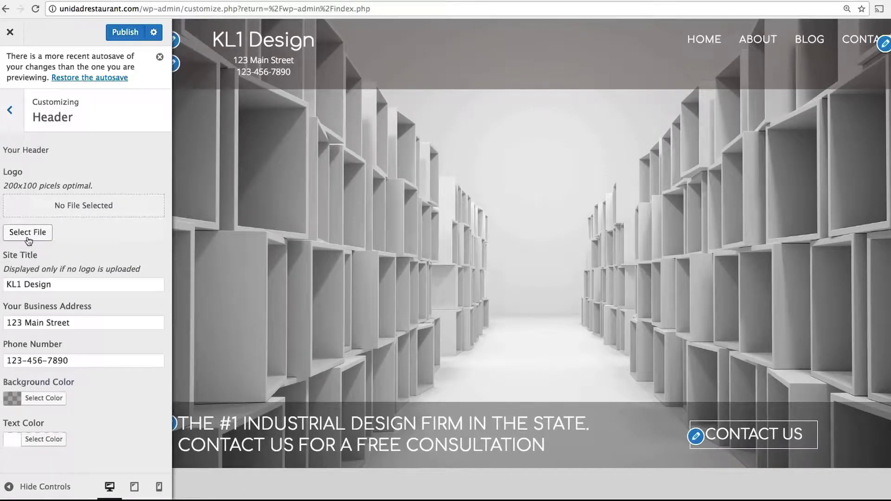
Change the site title from KL1 Design to FSB.
triple_click(55, 285)
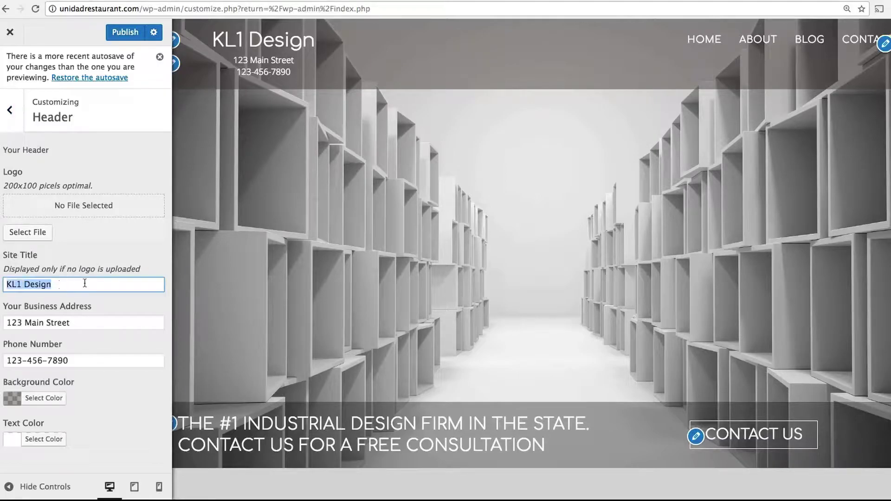
text(FSB)
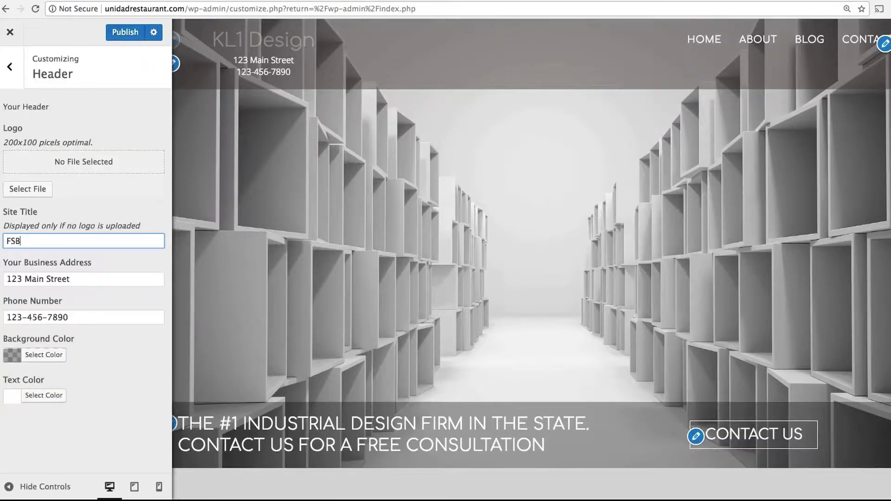
click(126, 360)
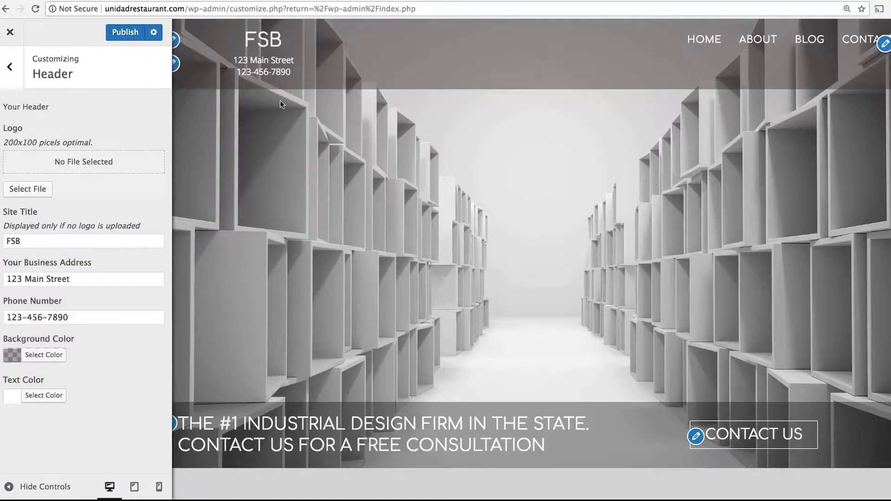
Set the header background color opacity to 0.71.
click(13, 357)
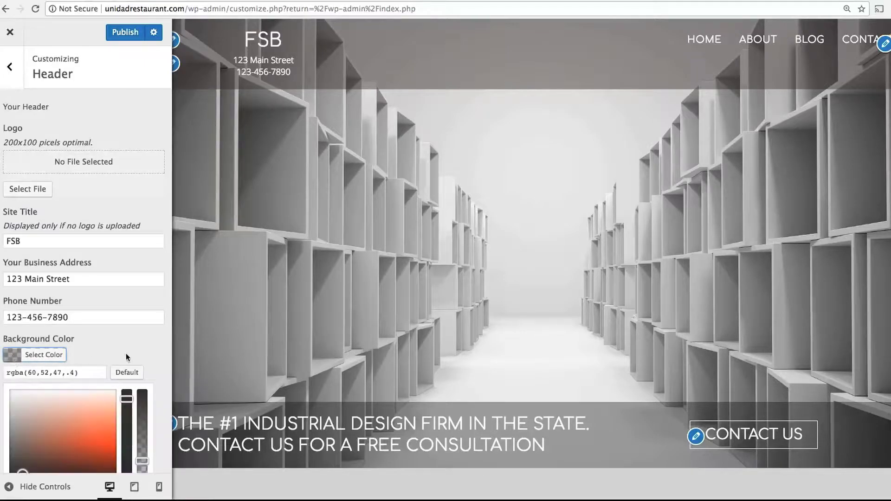
scroll(165, 365, down, 3)
drag(142, 385, 142, 365)
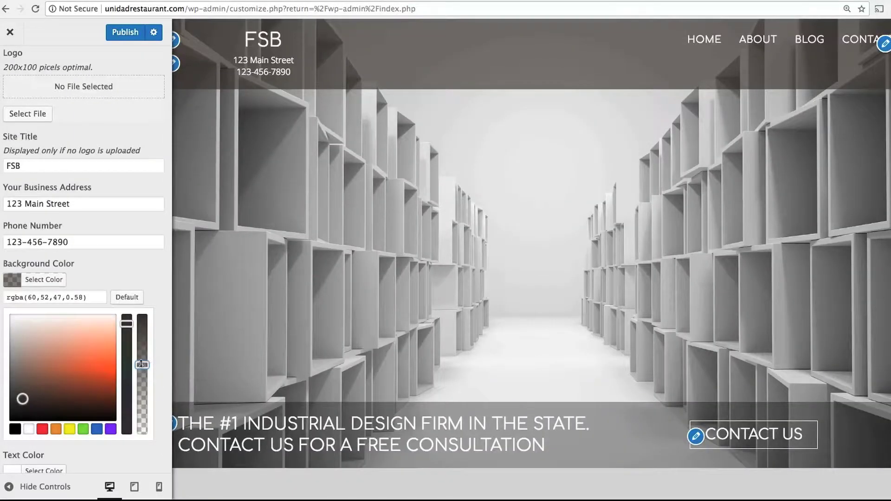
drag(141, 364, 142, 336)
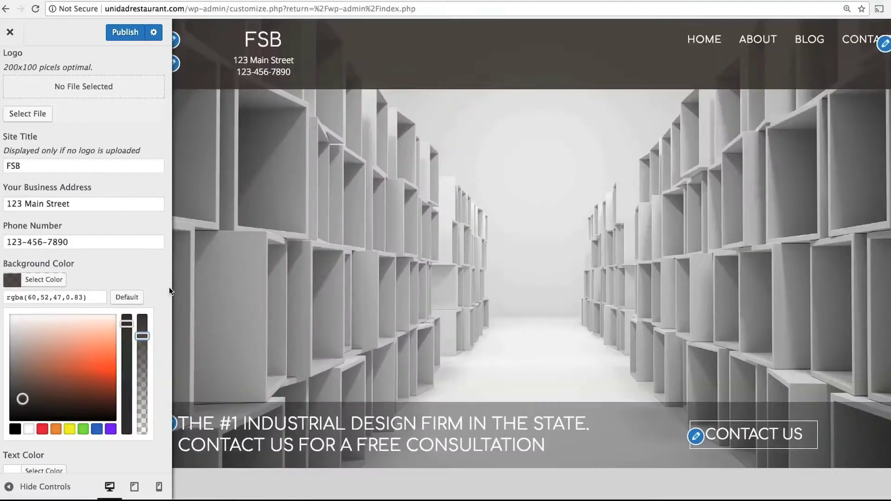
drag(142, 337, 142, 350)
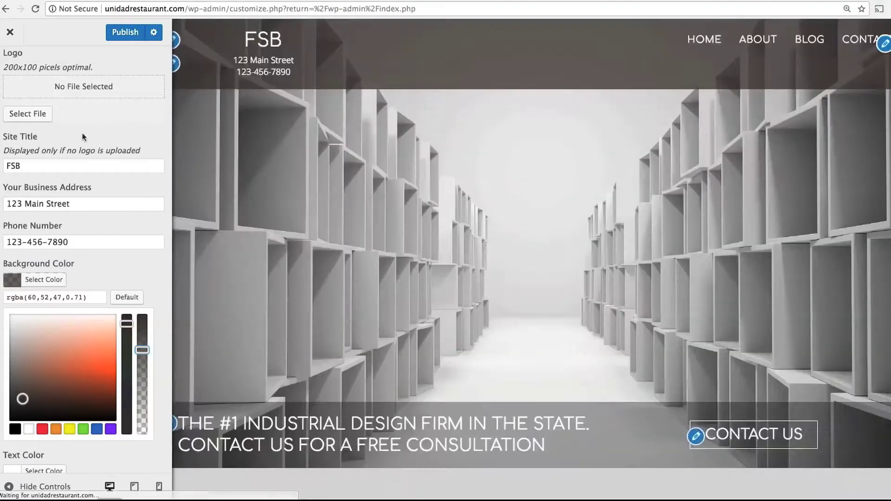
scroll(84, 137, up, 3)
click(14, 74)
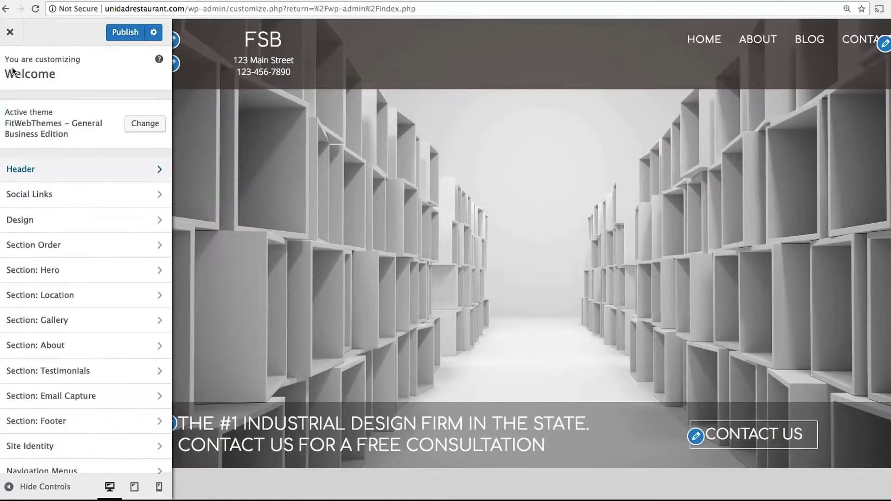
Set the Facebook, Instagram and Twitter social link URLs to #.
click(104, 197)
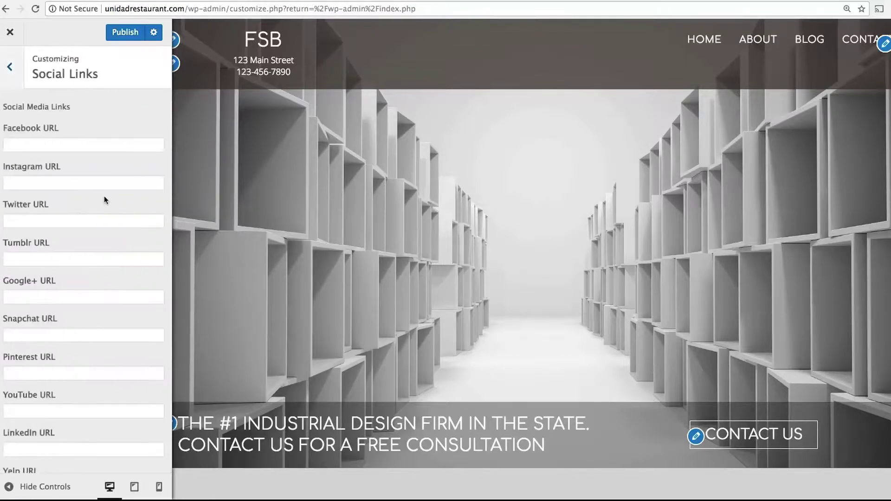
click(100, 146)
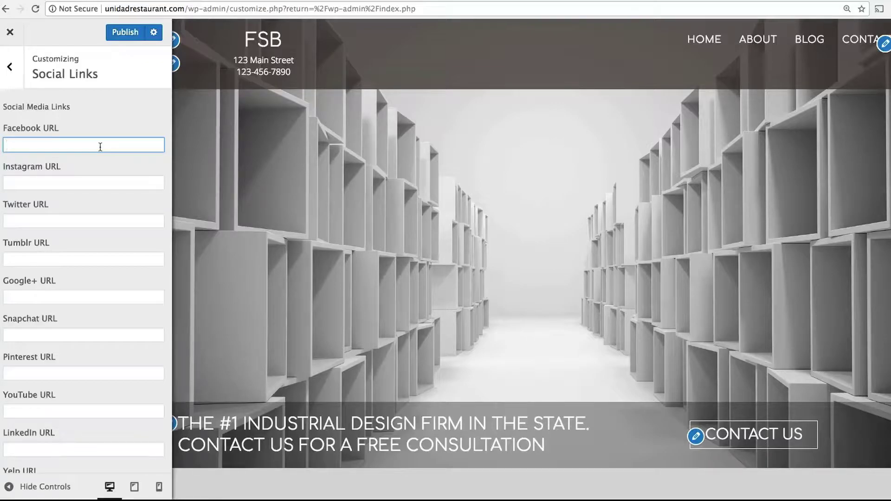
text(#)
click(72, 183)
text(#)
click(73, 216)
text(#)
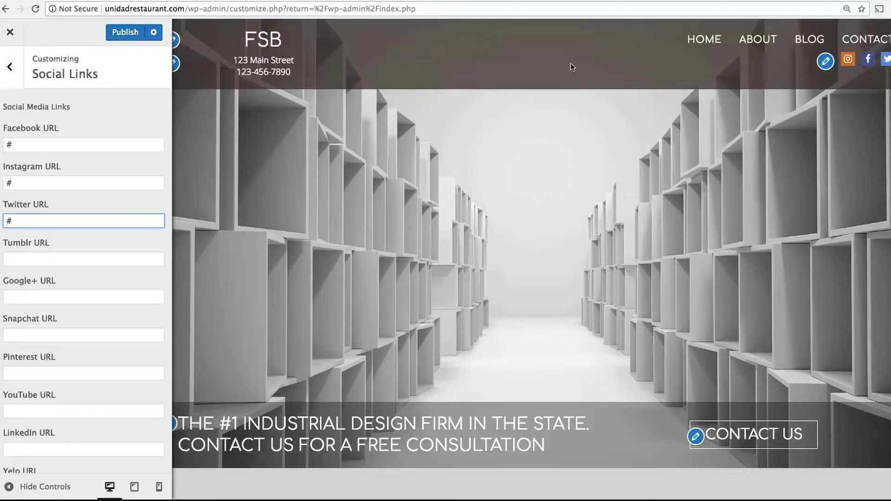
click(20, 71)
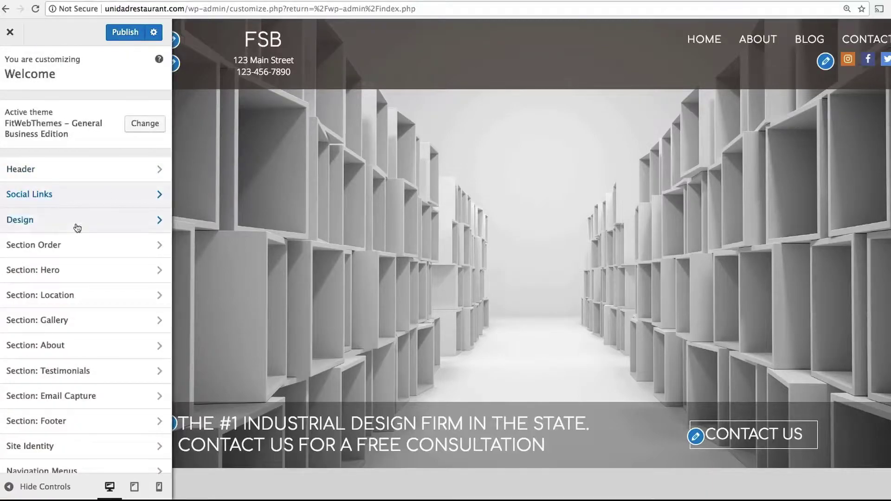
In Design, set the Headings Font Family to Montserrat instead of Comfortaa.
click(76, 225)
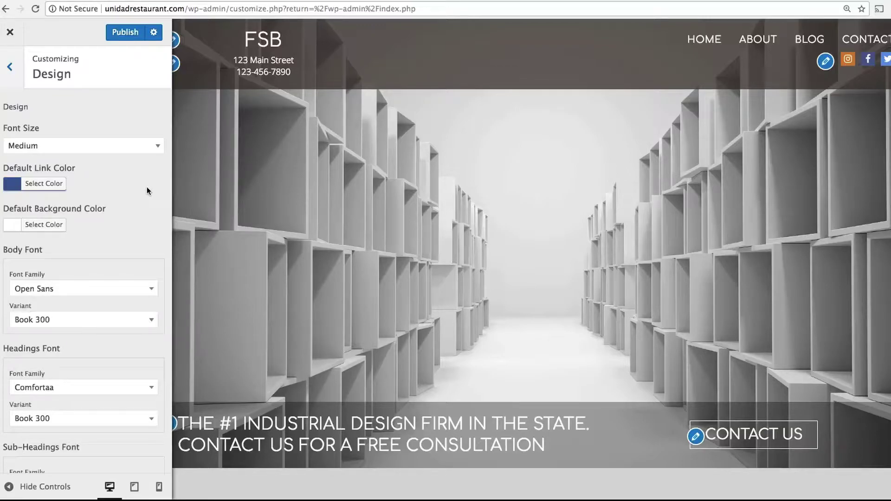
scroll(147, 191, down, 3)
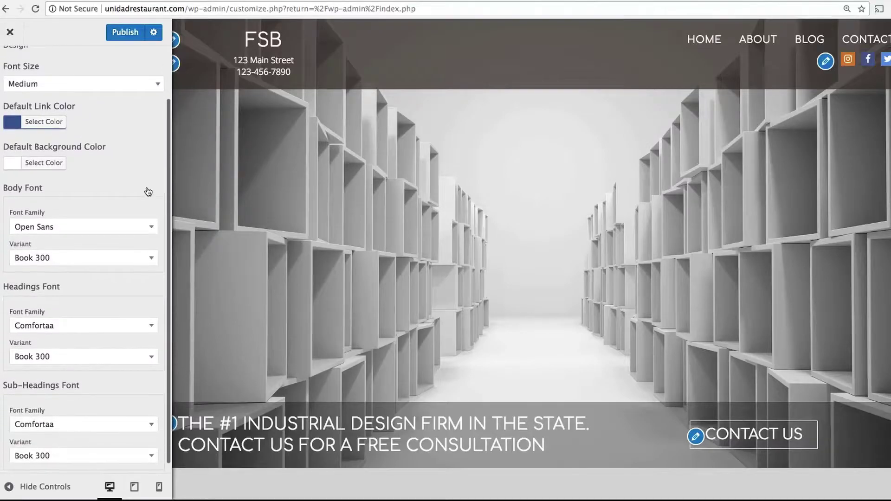
click(120, 280)
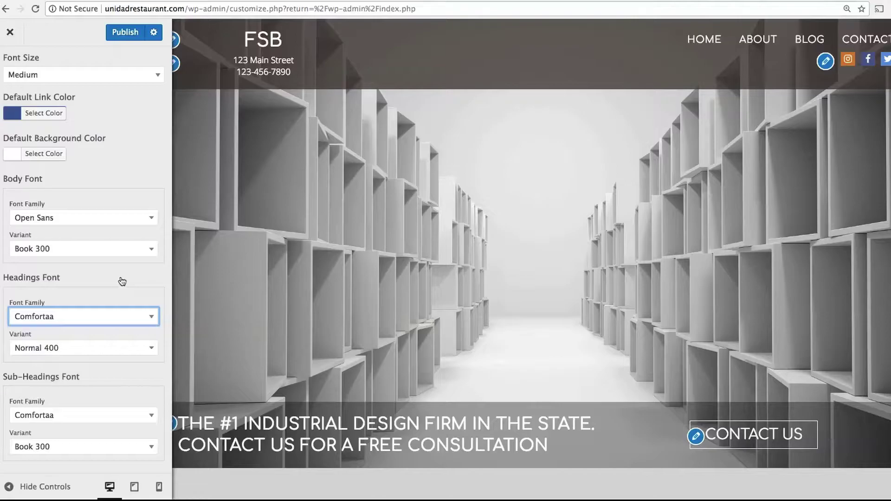
click(111, 317)
scroll(95, 419, down, 2)
scroll(94, 420, down, 1)
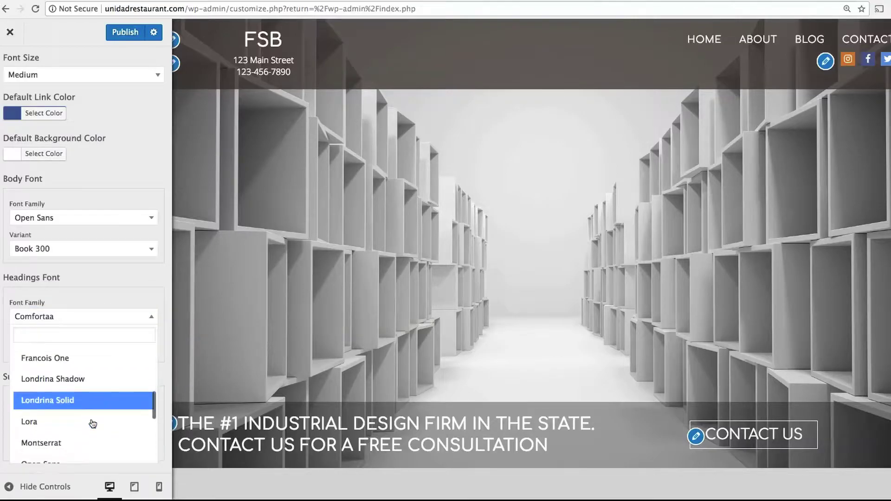
click(83, 441)
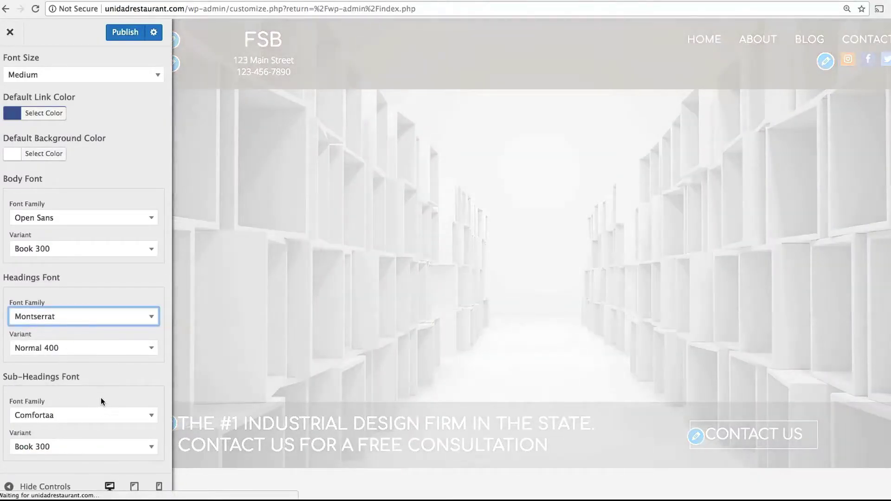
scroll(103, 395, up, 3)
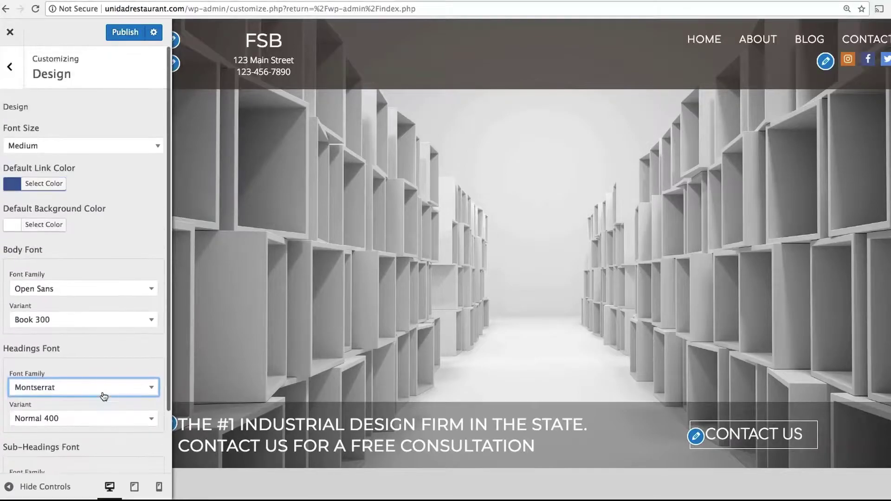
click(11, 67)
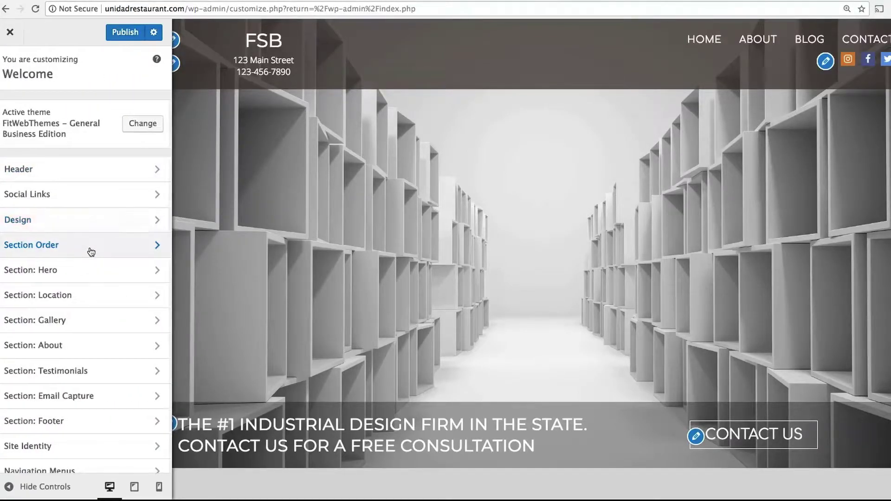
In Section Order, hide Gallery, unhide Email Capture and move it above Testimonials.
click(91, 252)
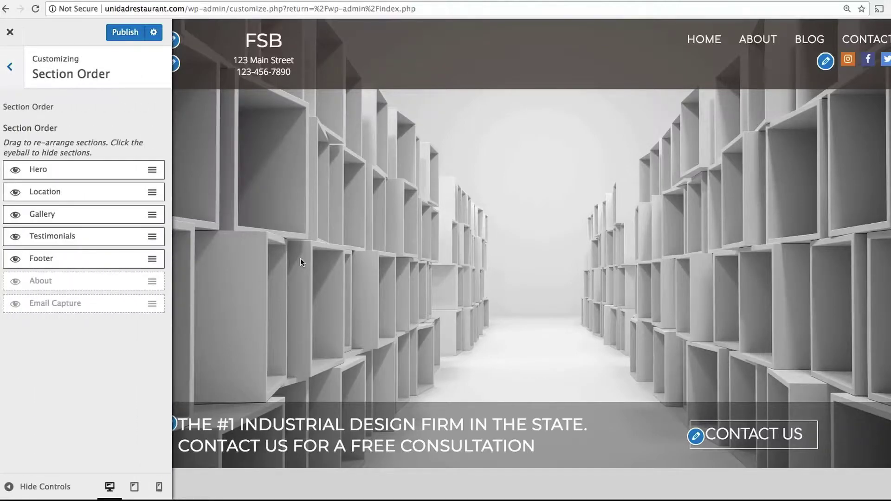
scroll(302, 262, down, 10)
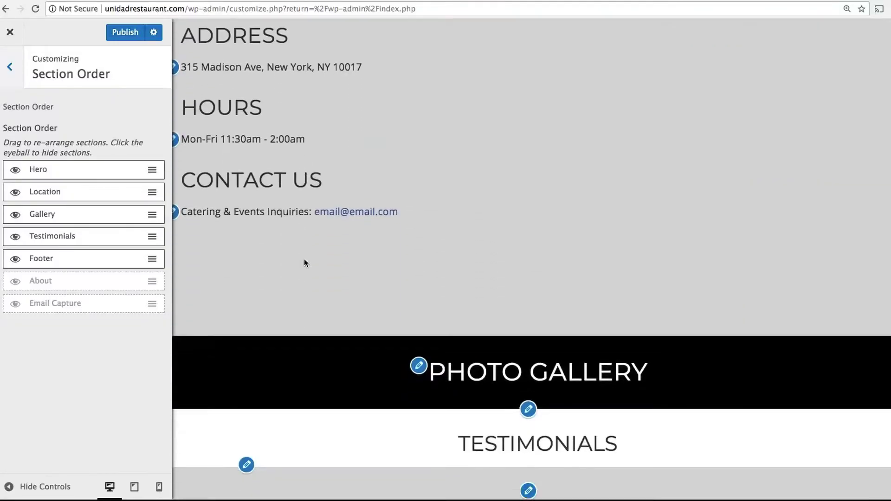
scroll(307, 263, down, 1)
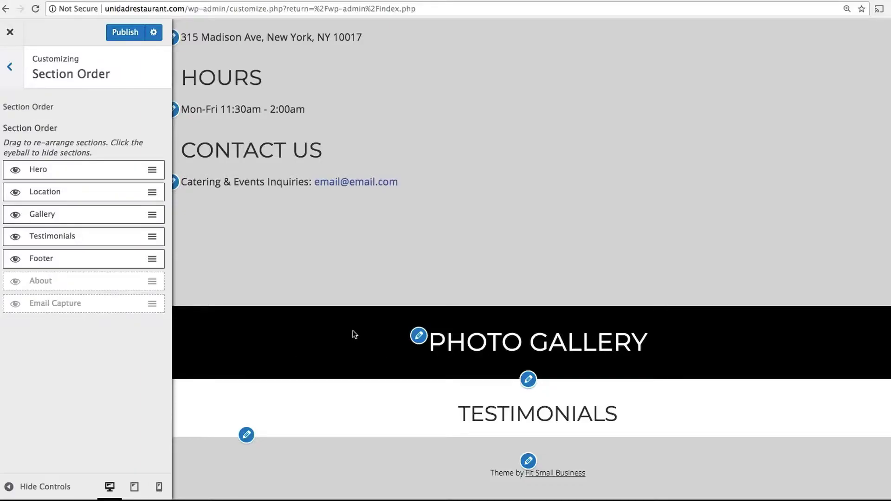
click(15, 216)
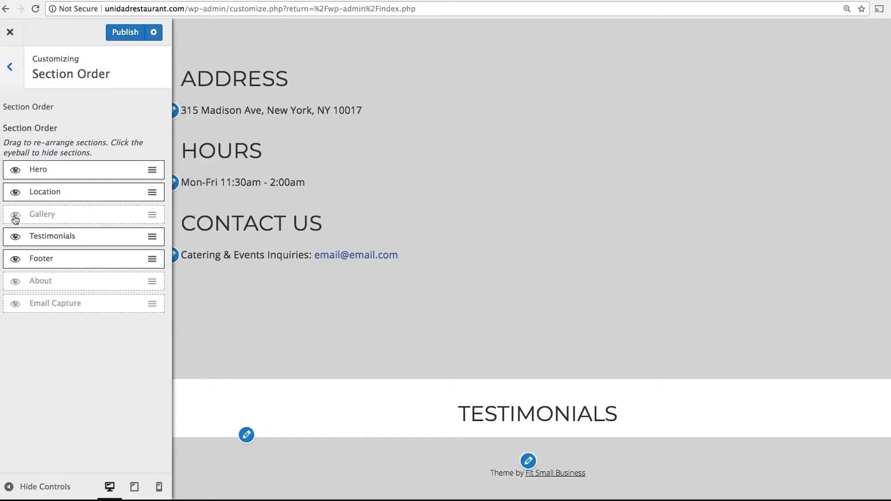
click(16, 306)
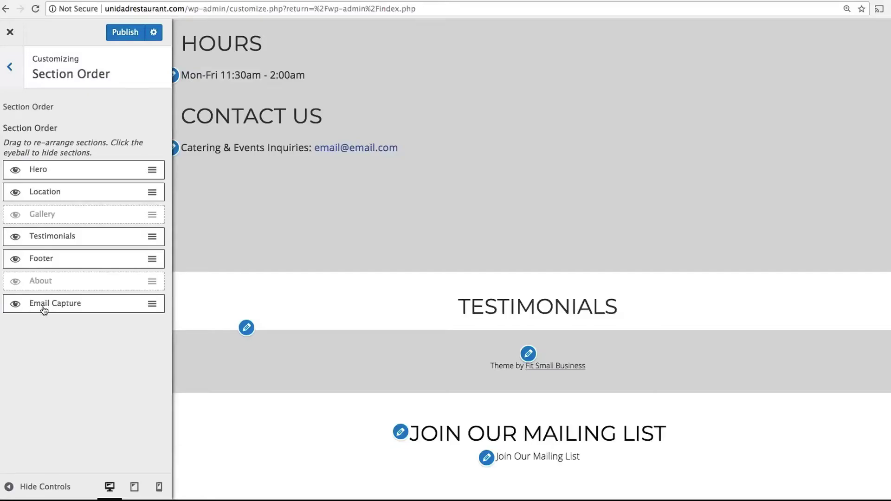
drag(45, 310, 54, 239)
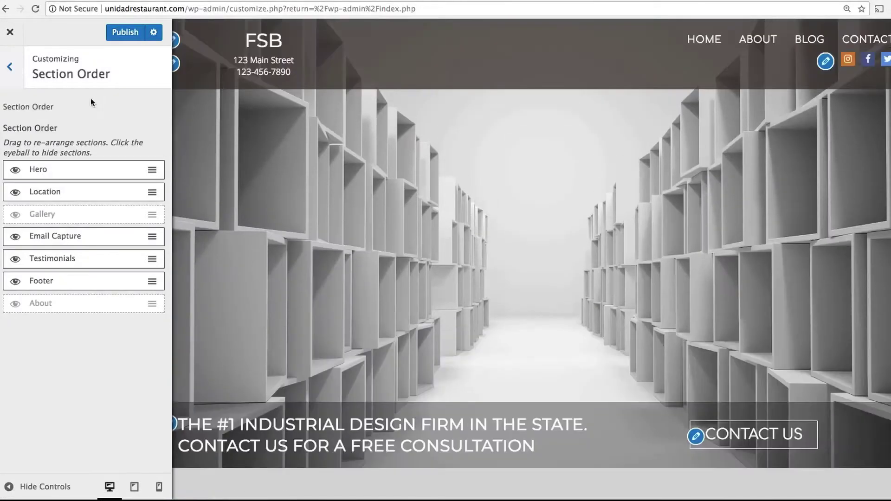
Set the rusty tools photo as the hero section image.
click(10, 70)
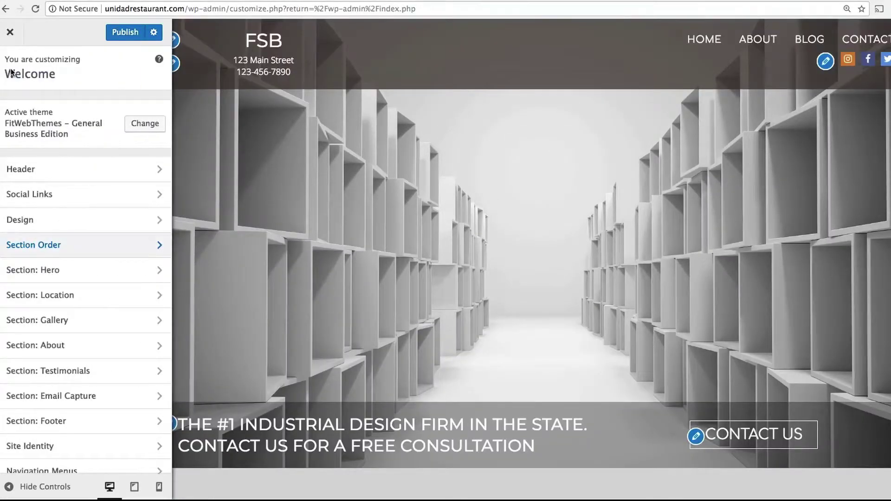
click(91, 271)
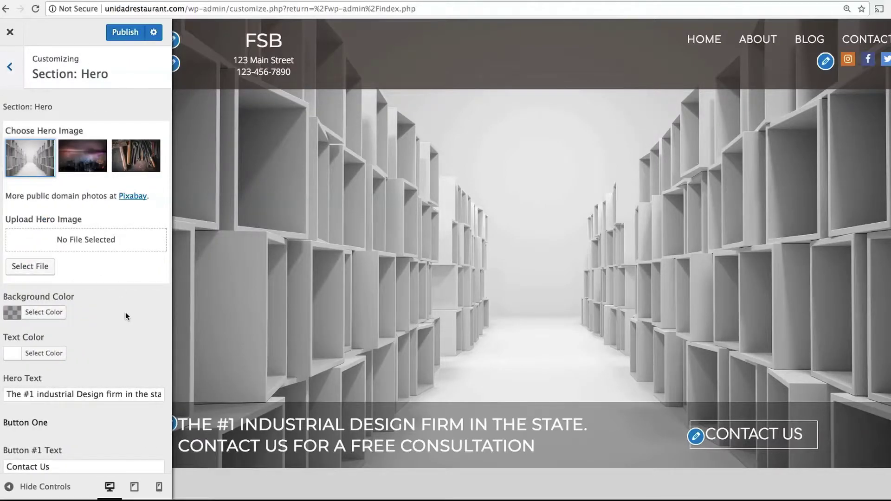
click(89, 163)
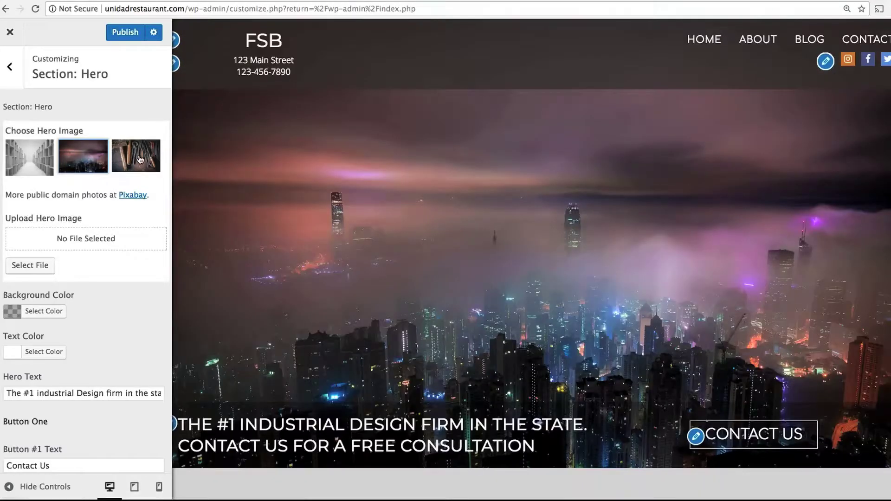
click(140, 159)
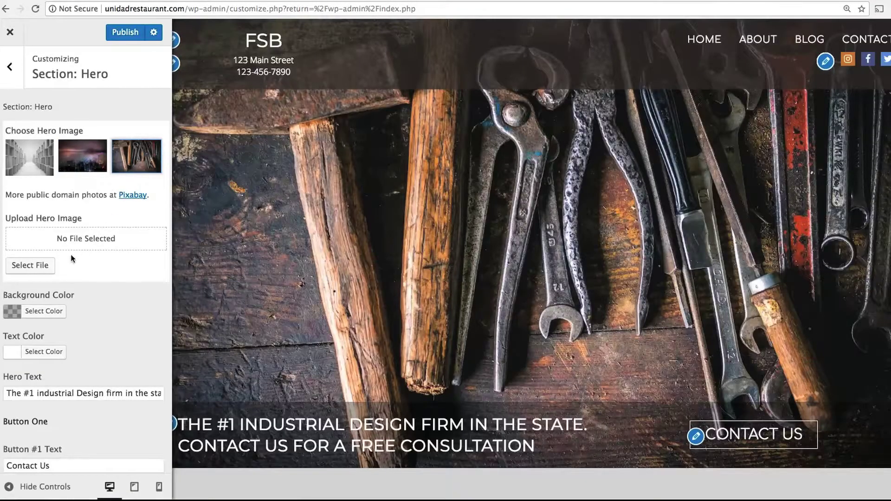
click(48, 268)
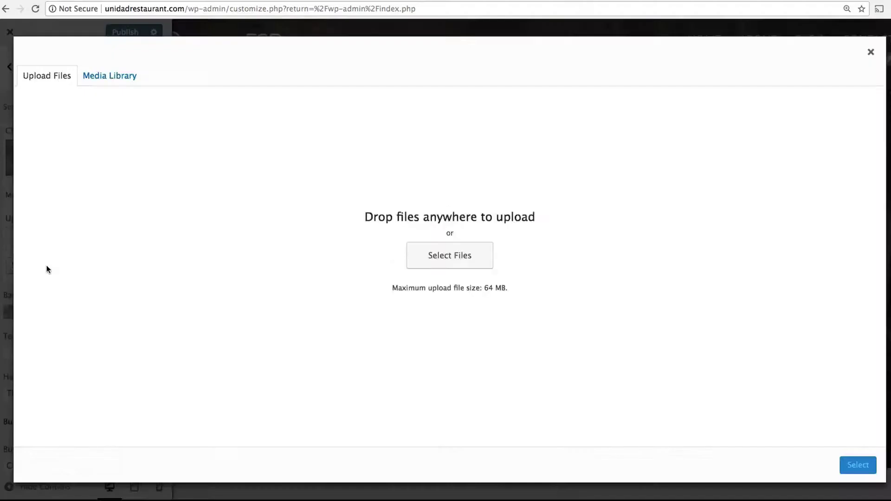
click(196, 31)
Give the hero's Contact Us button the Rounded Outline style.
click(279, 307)
scroll(279, 308, down, 3)
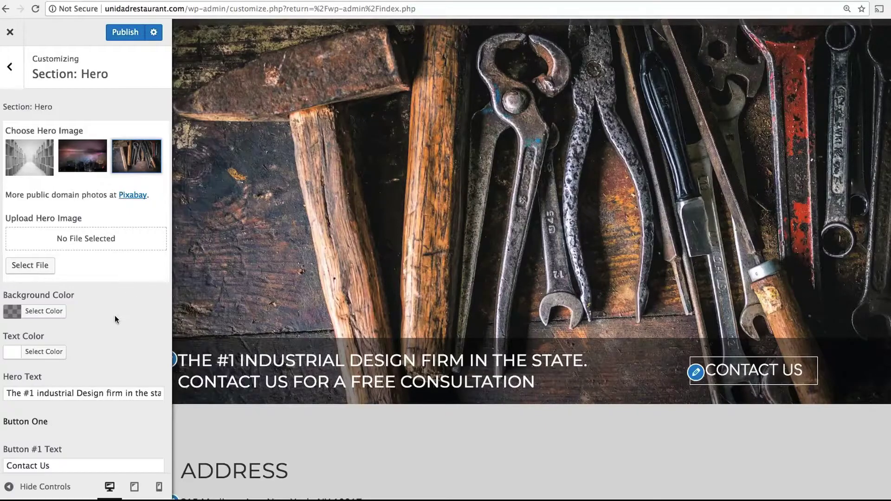
scroll(115, 319, down, 5)
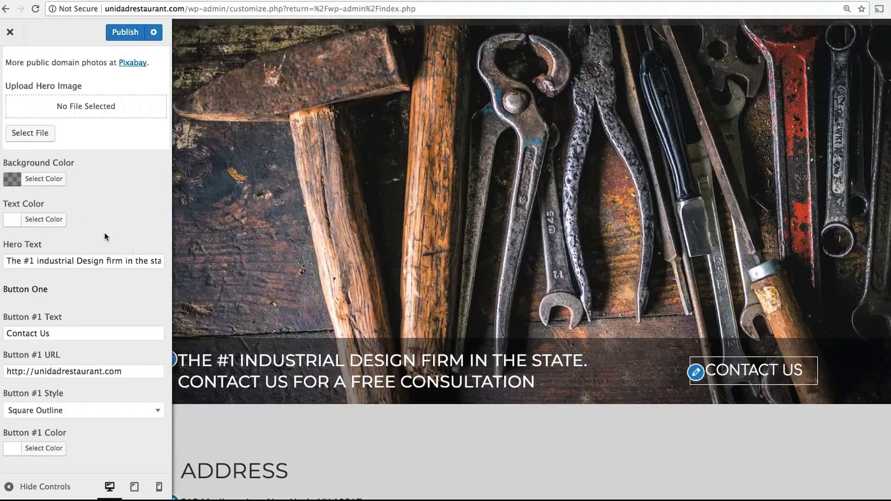
click(77, 411)
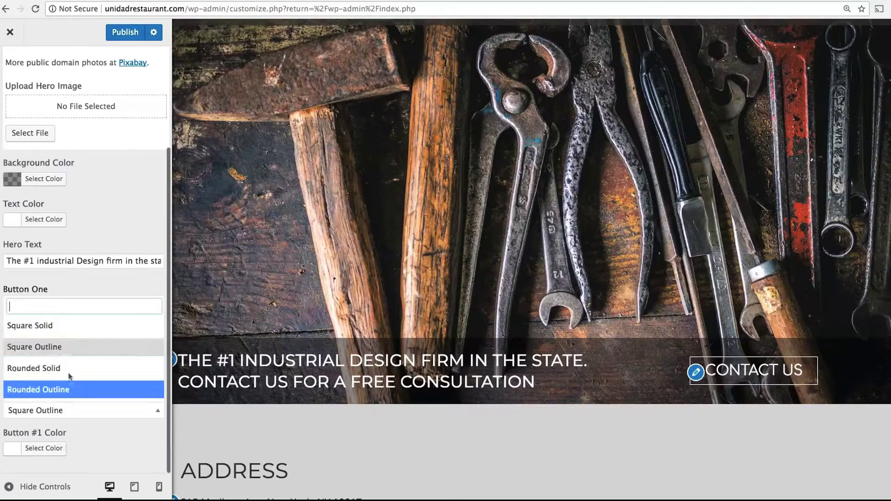
click(68, 389)
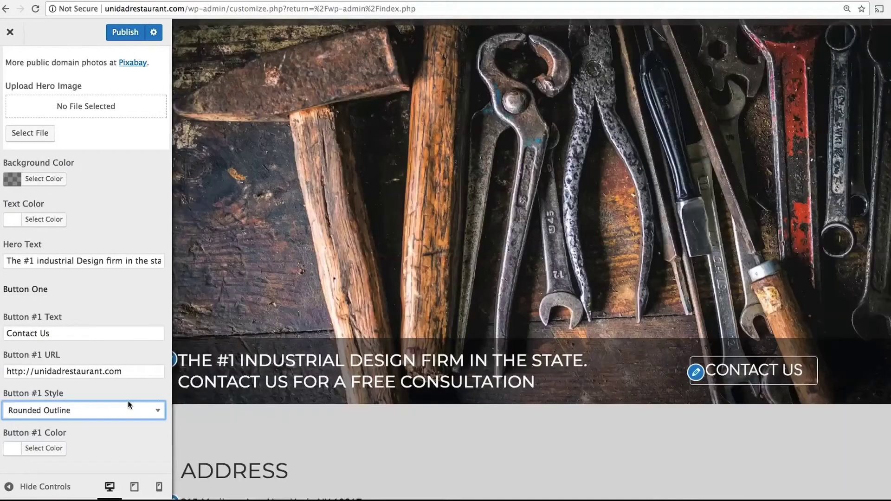
key(Escape)
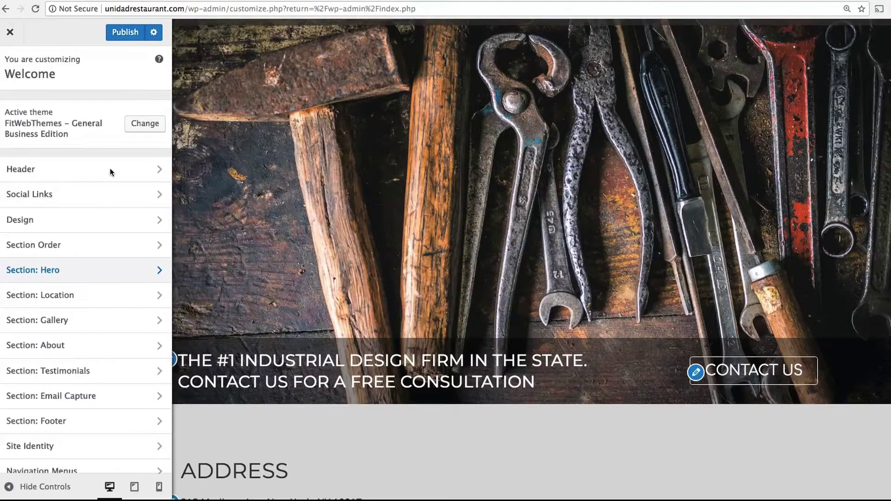
click(100, 296)
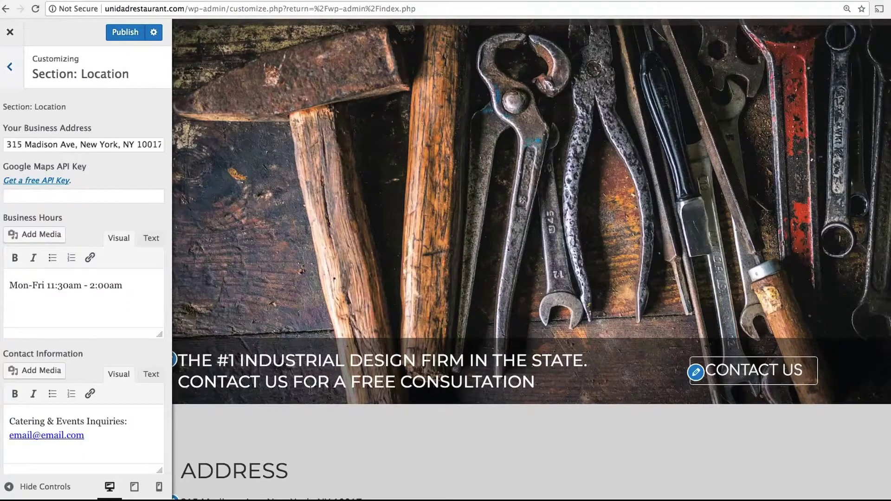
Paste the Google Maps API key into the Location section to show the 315 Madison Ave map.
scroll(311, 390, down, 6)
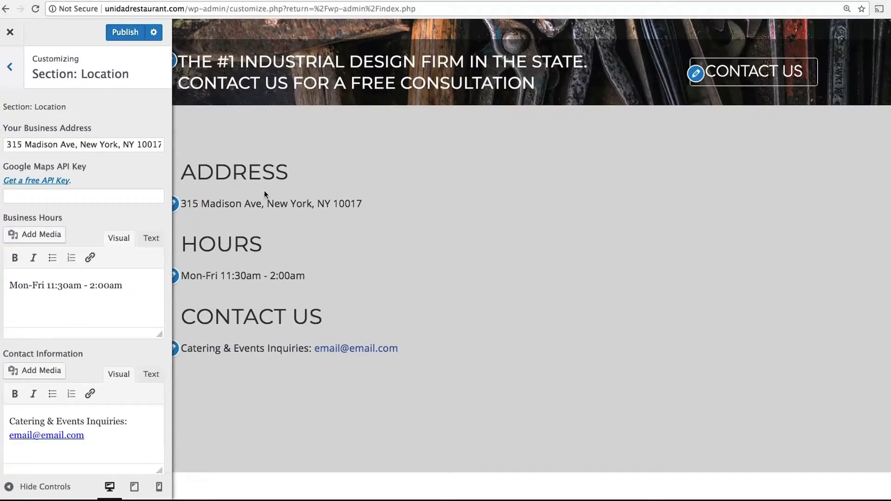
scroll(133, 168, down, 1)
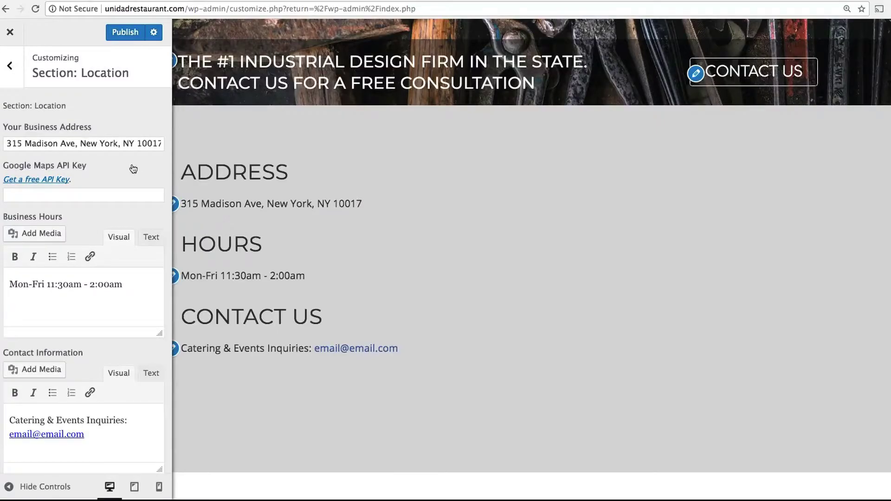
scroll(126, 191, up, 1)
click(124, 195)
key(super+v)
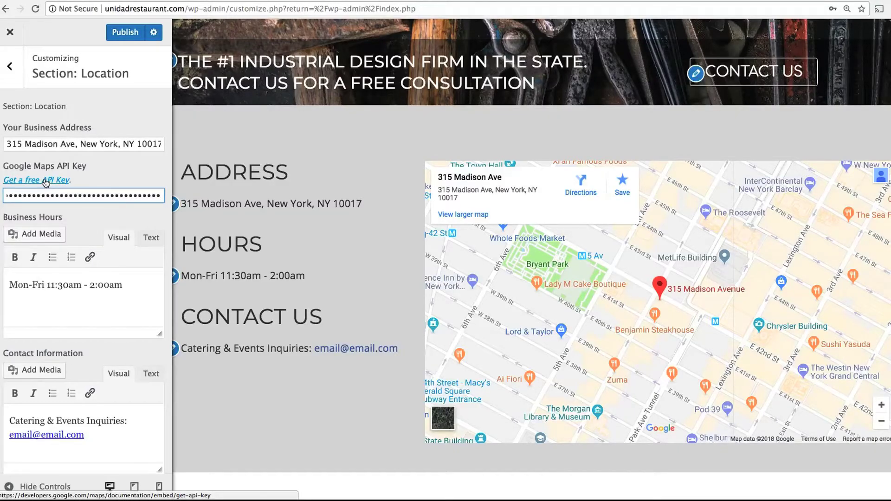
click(13, 73)
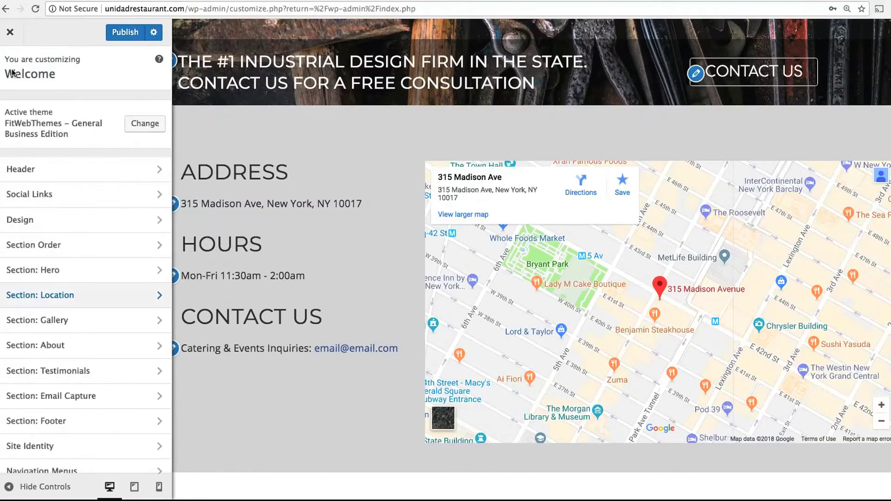
Add two empty image slots to the Photo Gallery section.
click(102, 325)
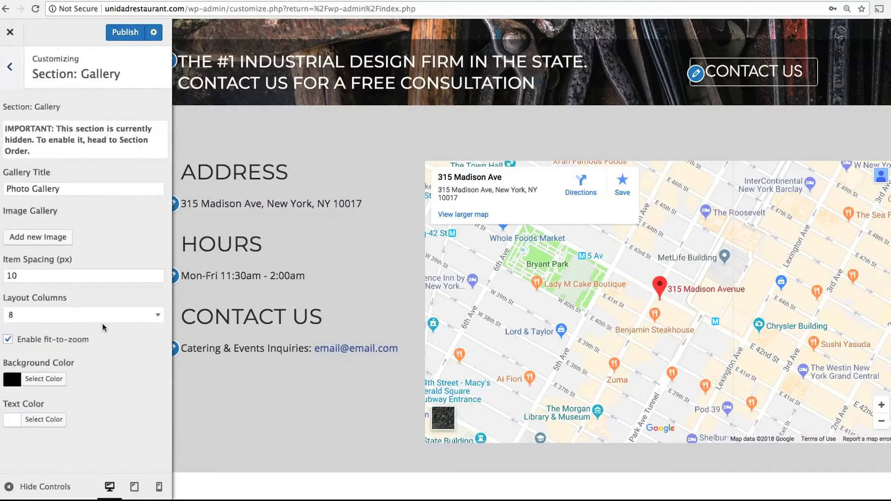
scroll(319, 263, down, 4)
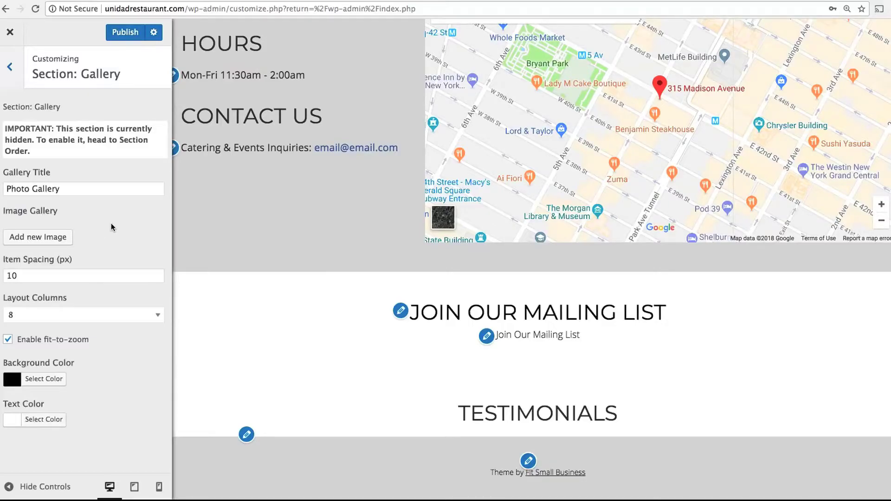
click(46, 237)
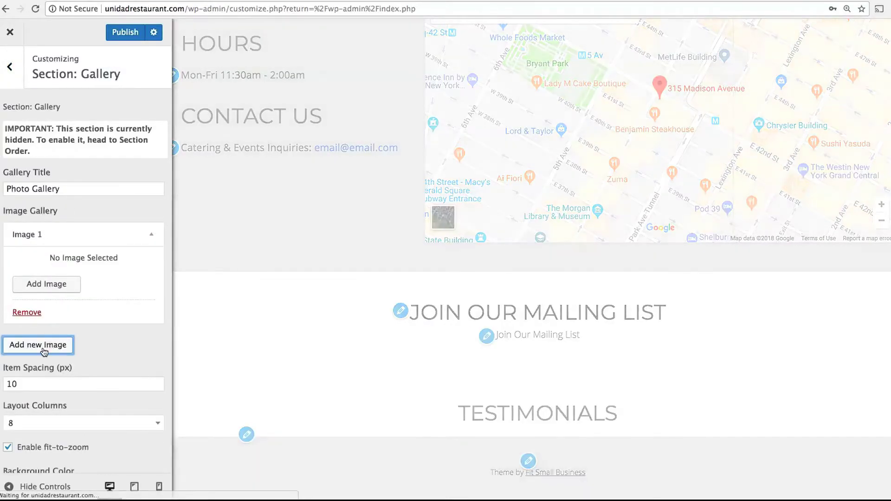
click(48, 345)
scroll(60, 352, down, 2)
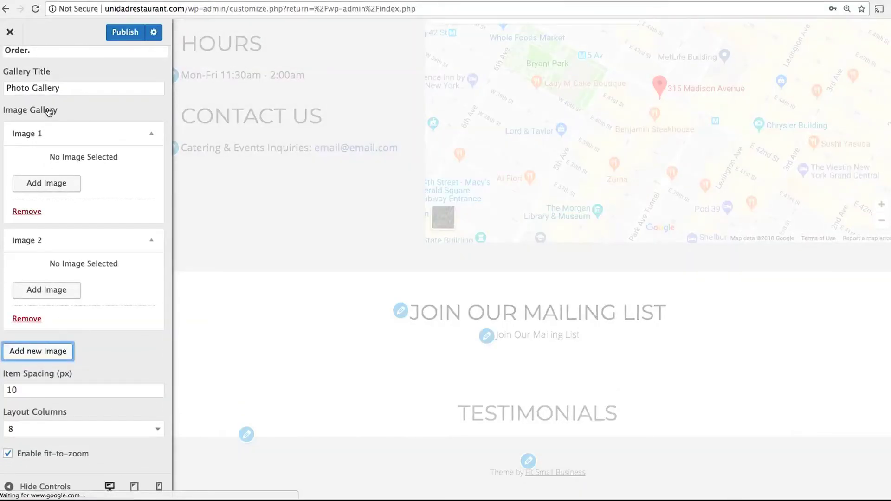
scroll(50, 111, up, 4)
click(14, 71)
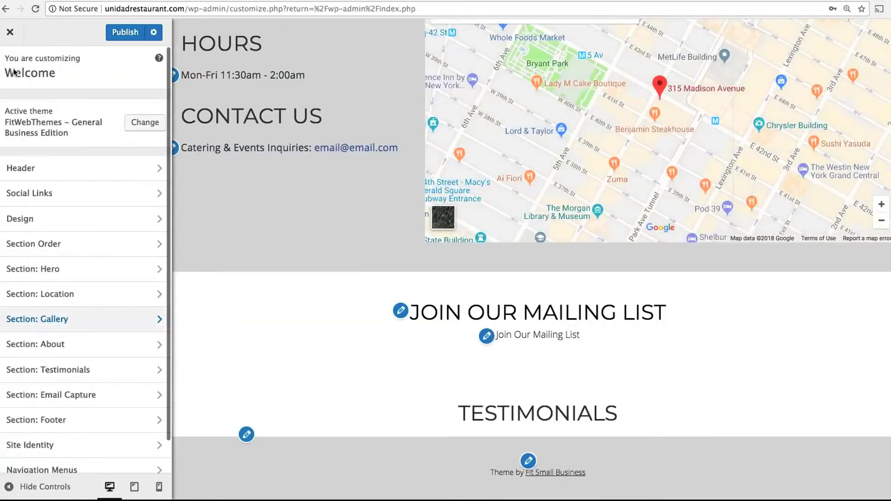
Review the About section settings, then return to the section list.
scroll(117, 316, down, 1)
click(105, 313)
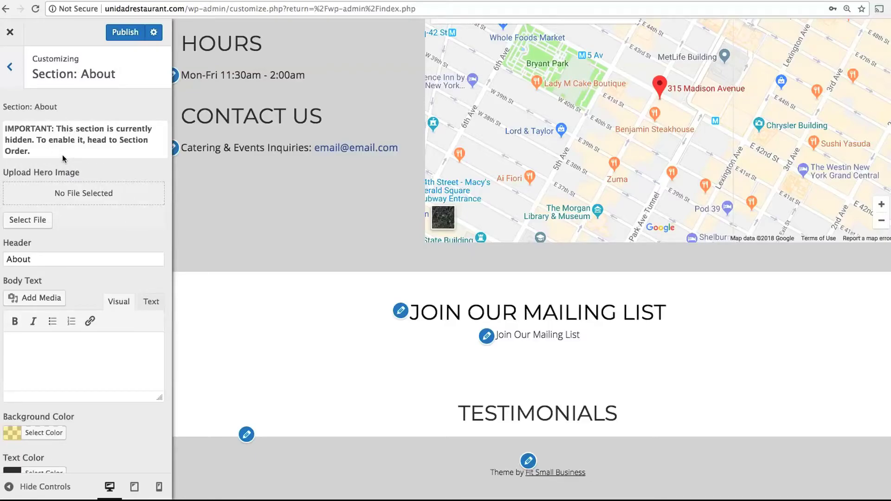
click(8, 78)
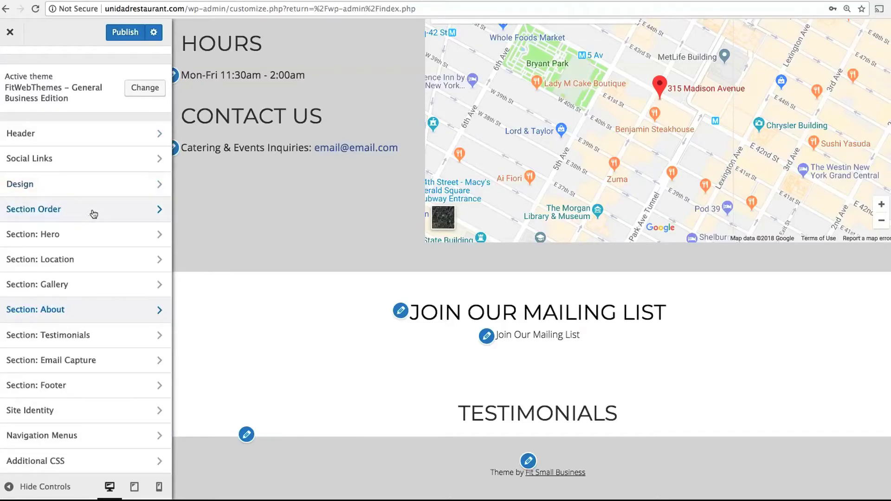
click(109, 339)
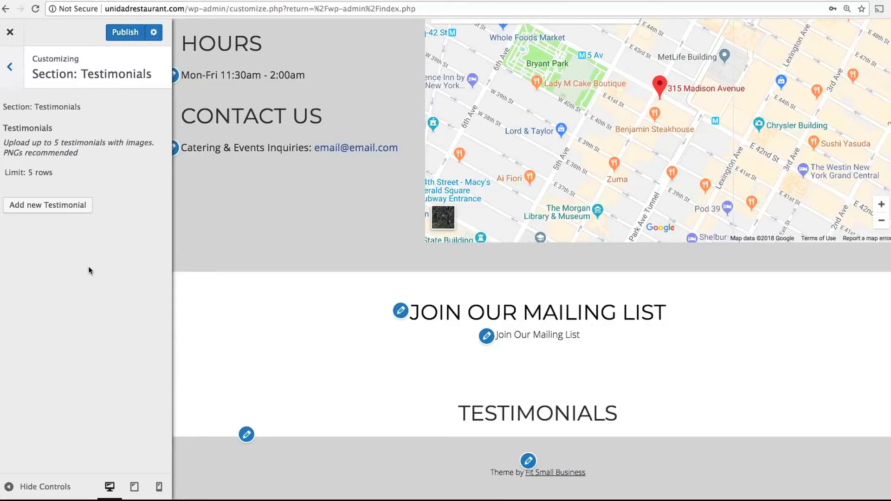
Add Testimonial 1 with a pasted lorem ipsum quote and the quoted person's name as attribution.
click(56, 210)
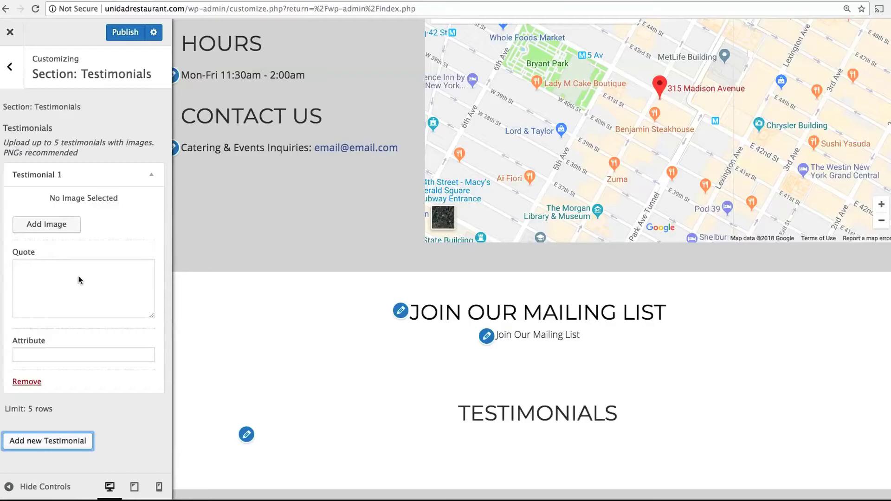
click(86, 281)
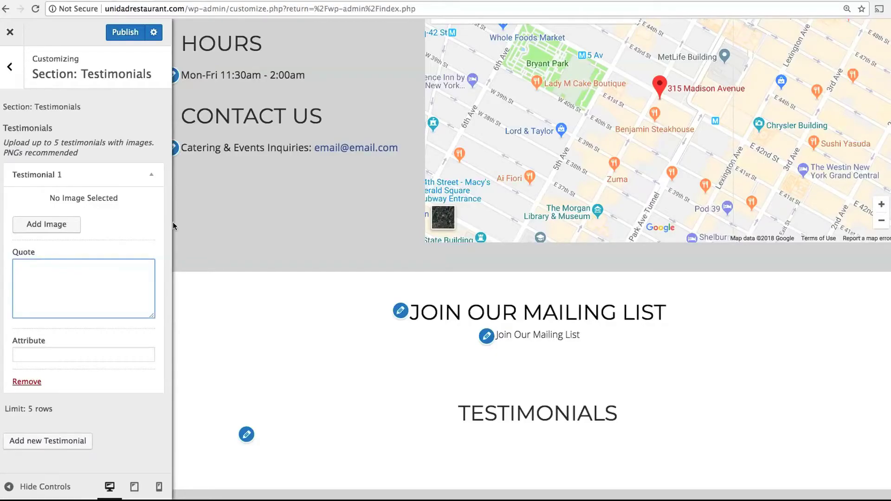
text(Lorem ipsum dolor sit amet, consectetur adipiscing elit, sed do eiusmod tempor incididunt ut labore et dolore magna aliqua. Ut enim ad minim veniam, quis nostrud)
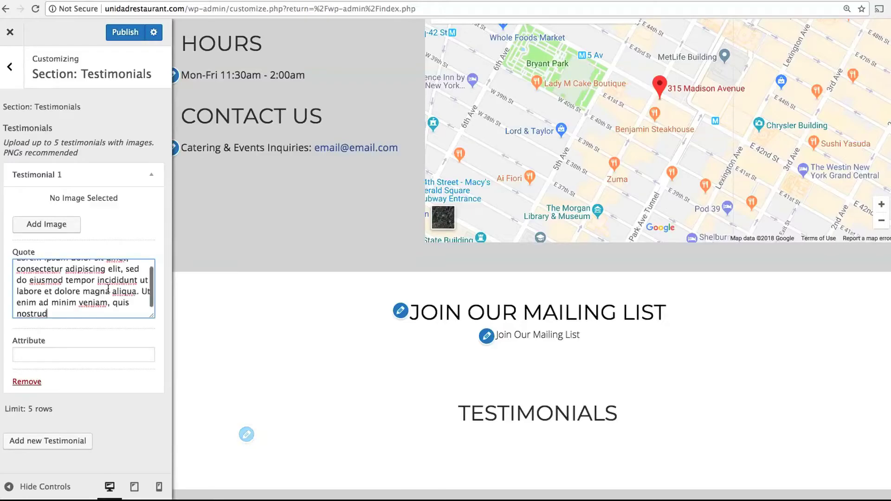
click(84, 355)
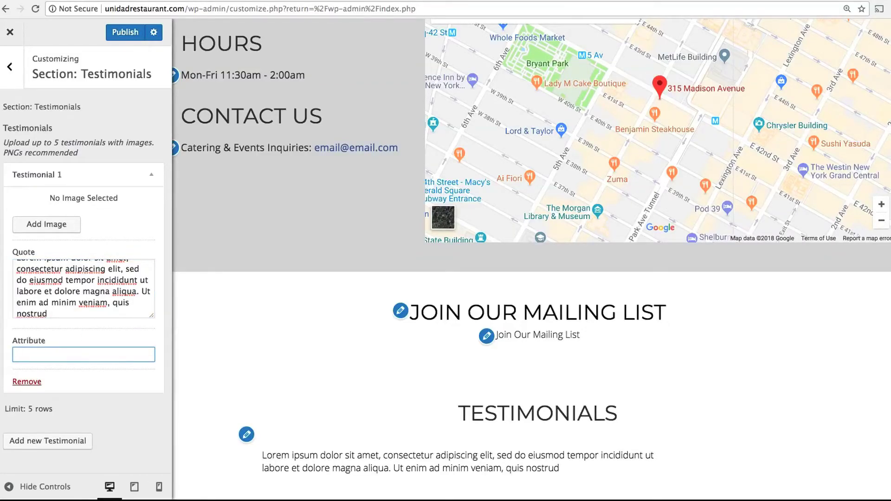
text(Rob Gravy)
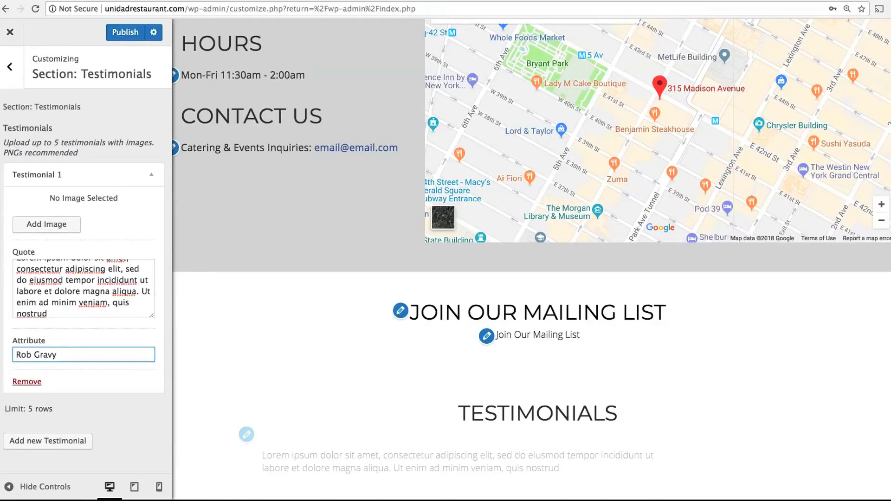
click(56, 225)
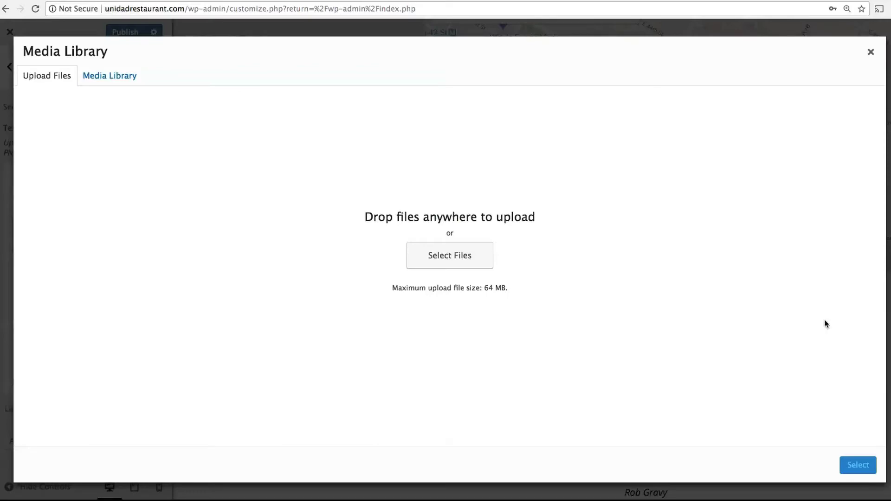
Upload pexels-photo-428341.jpg and set it as Testimonial 1's portrait photo.
drag(890, 285, 595, 287)
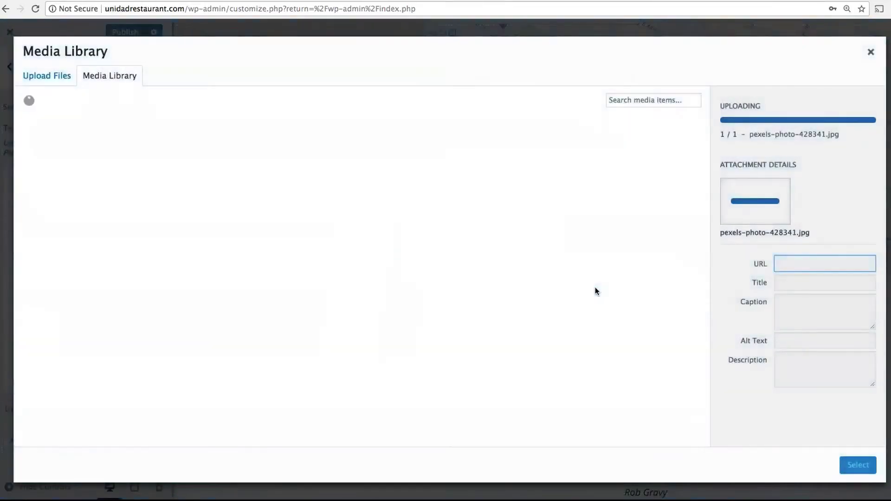
click(852, 465)
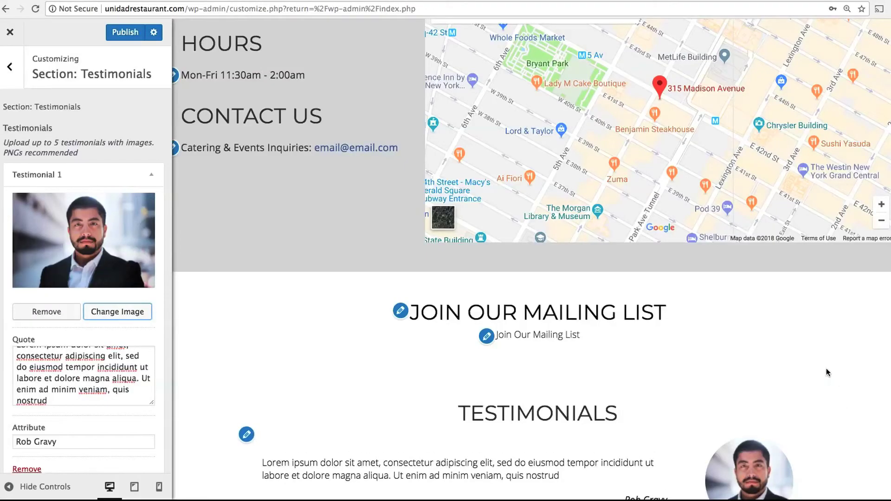
scroll(828, 372, down, 2)
scroll(827, 371, down, 1)
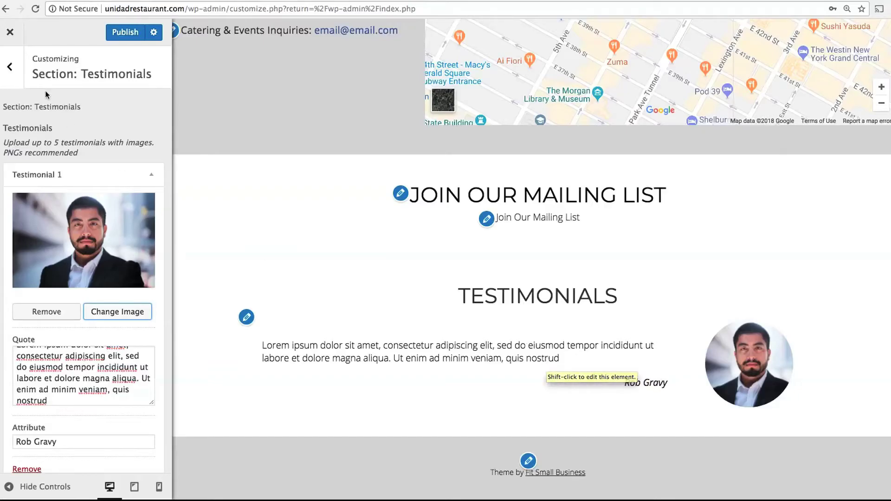
click(11, 74)
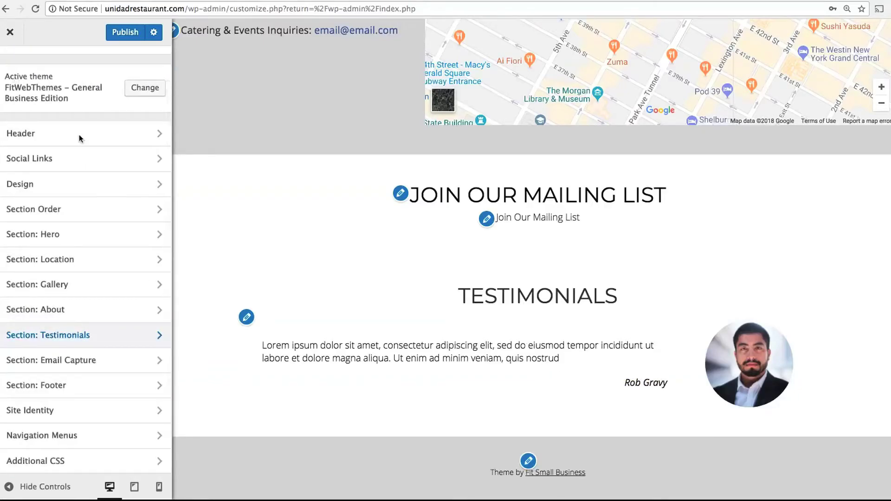
Look over Email Capture, then add an empty Accolade 1 in the Footer section.
click(110, 365)
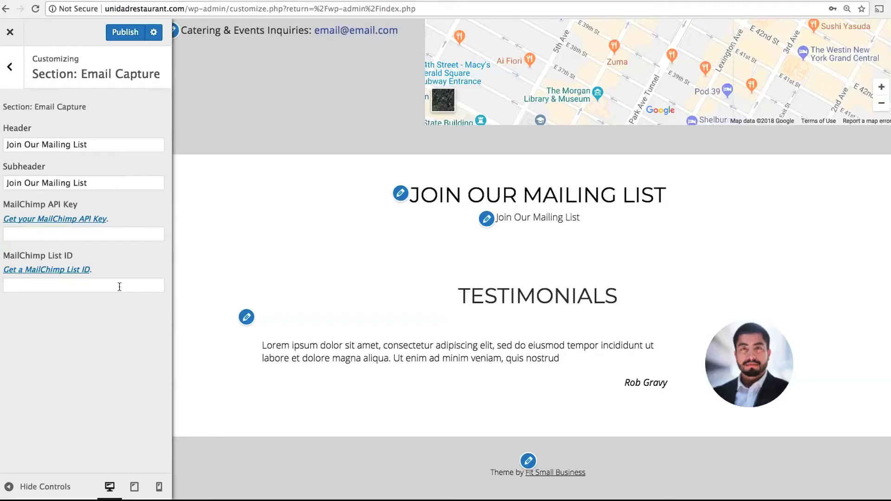
click(9, 75)
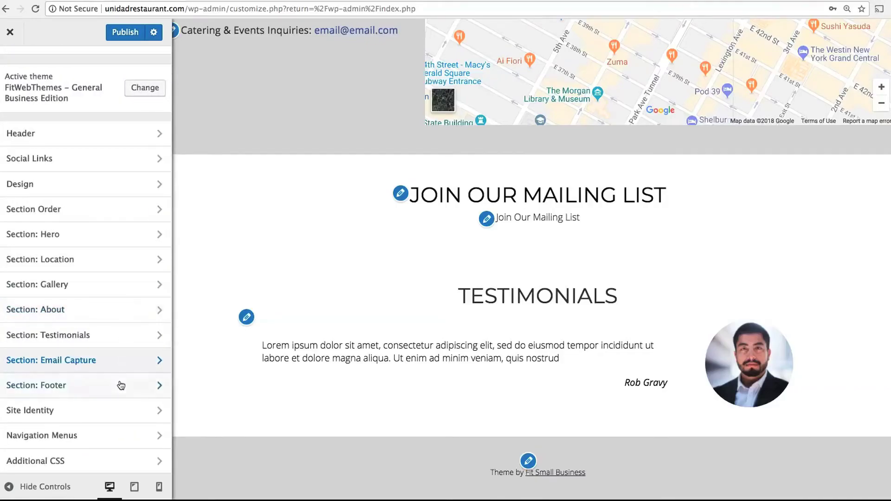
click(118, 387)
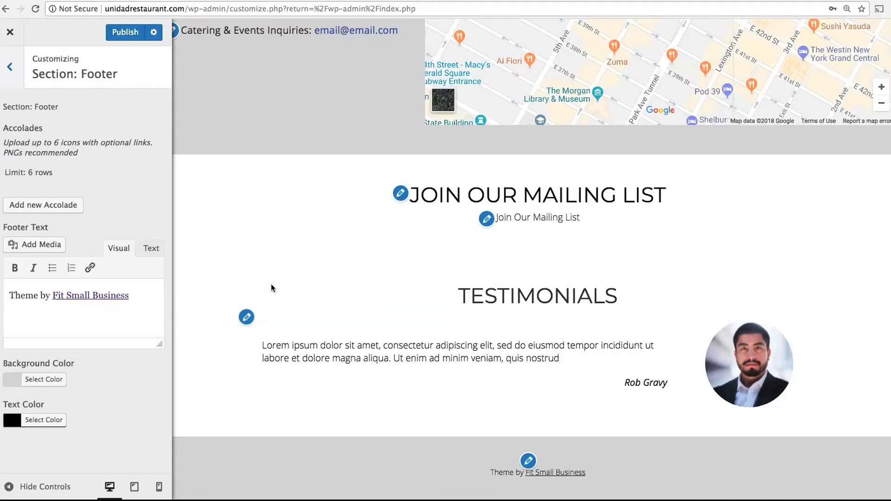
click(57, 206)
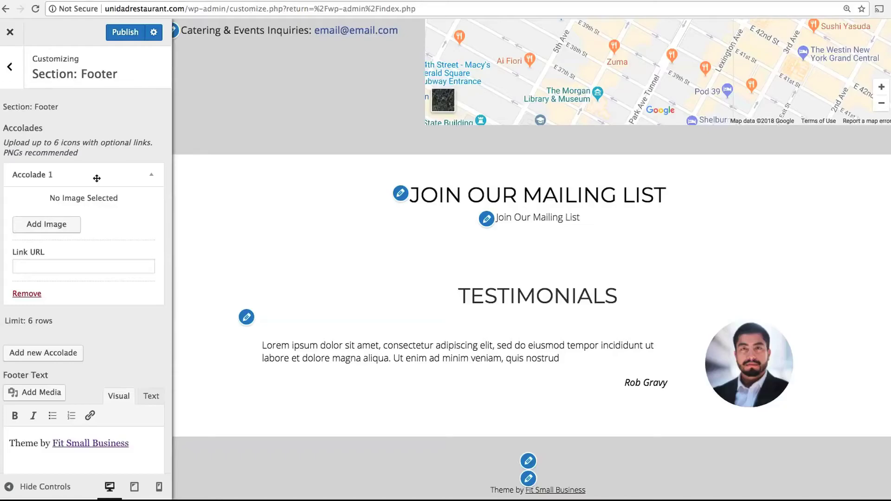
Give Accolade 1 the uploaded NYT-wordmark.png image and the link URL '#'.
click(62, 223)
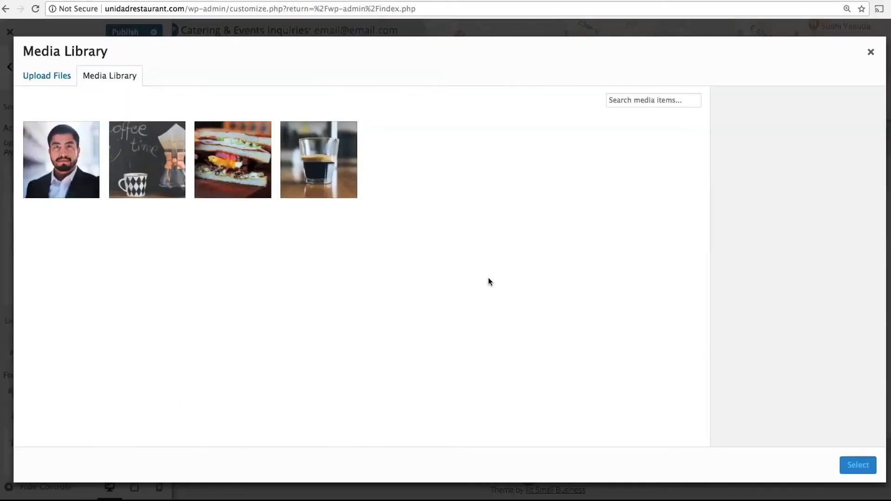
drag(889, 385, 529, 338)
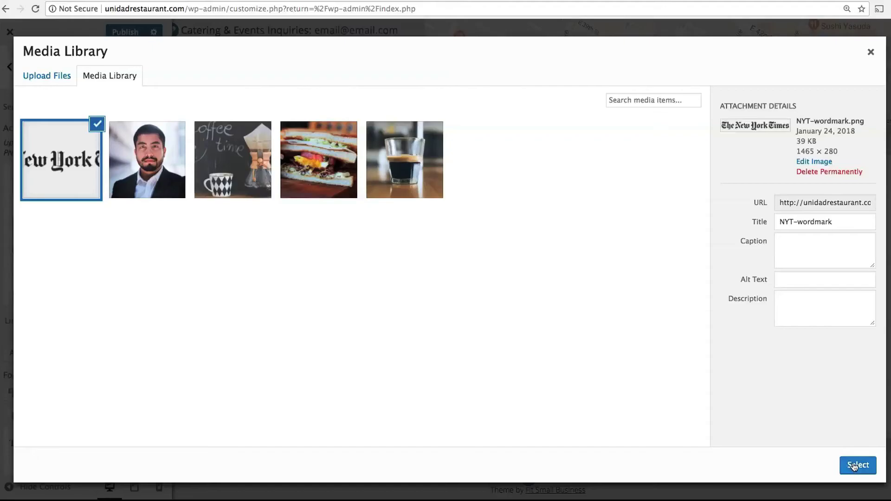
click(854, 464)
scroll(670, 397, down, 2)
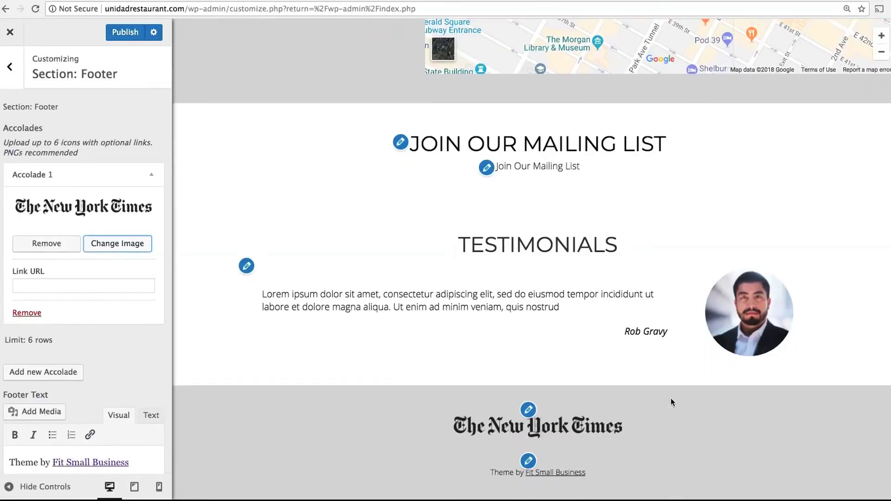
click(83, 285)
text(#)
scroll(136, 341, down, 1)
scroll(51, 133, down, 2)
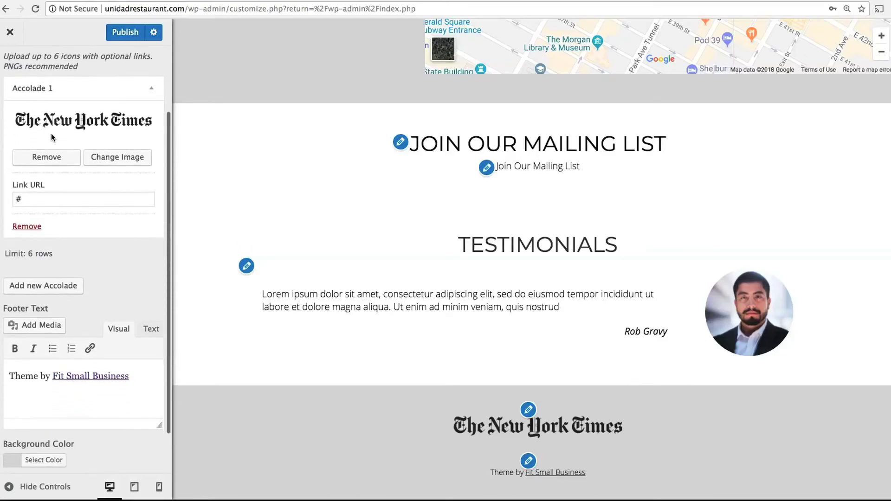
scroll(26, 85, up, 4)
click(11, 70)
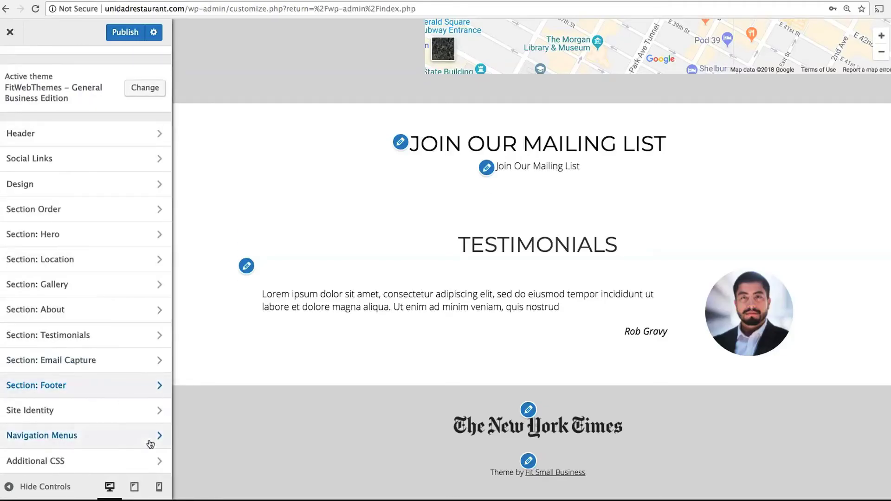
click(97, 441)
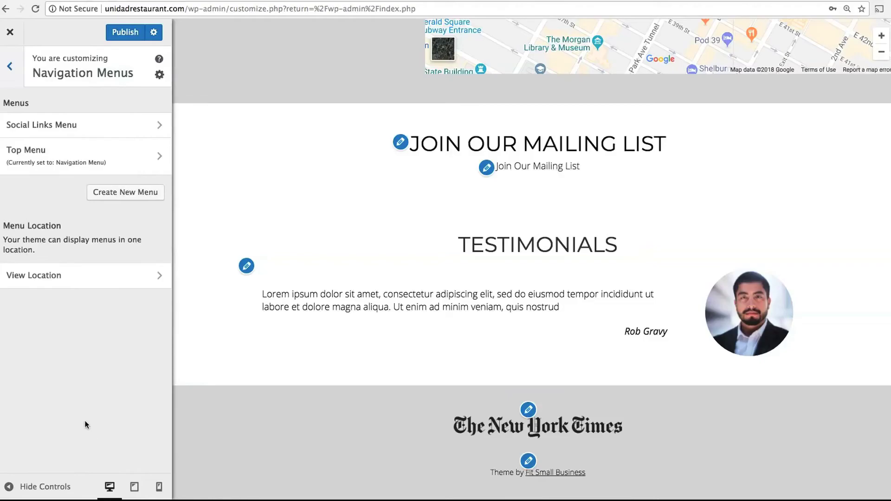
scroll(370, 447, up, 15)
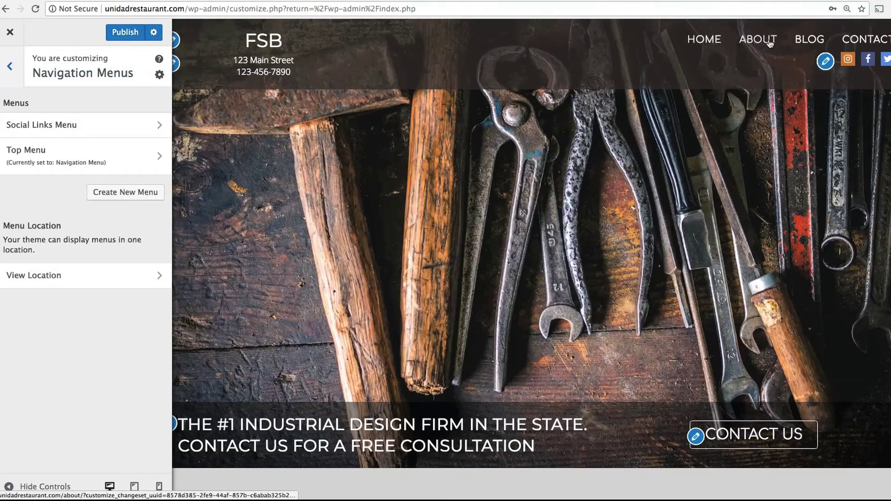
click(49, 164)
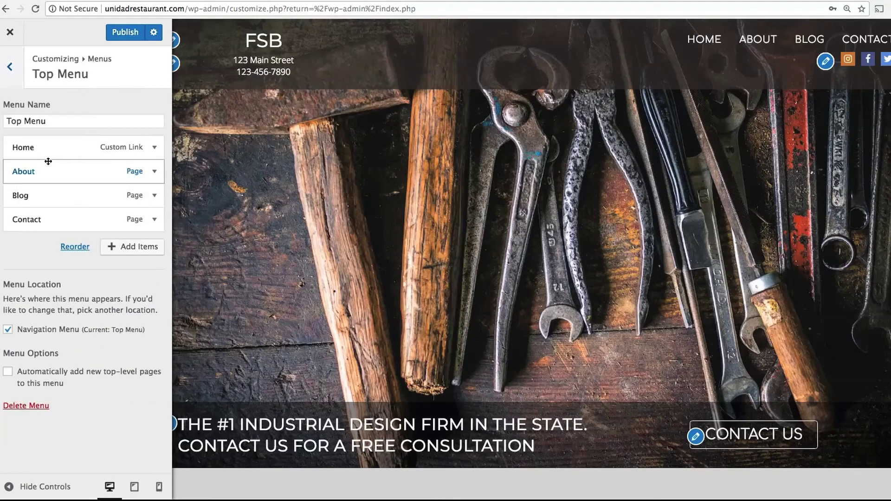
click(132, 246)
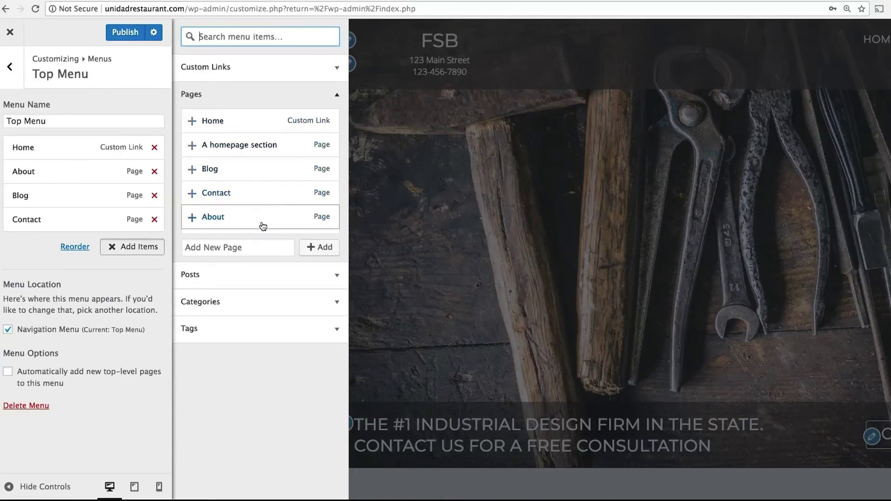
click(9, 70)
click(10, 65)
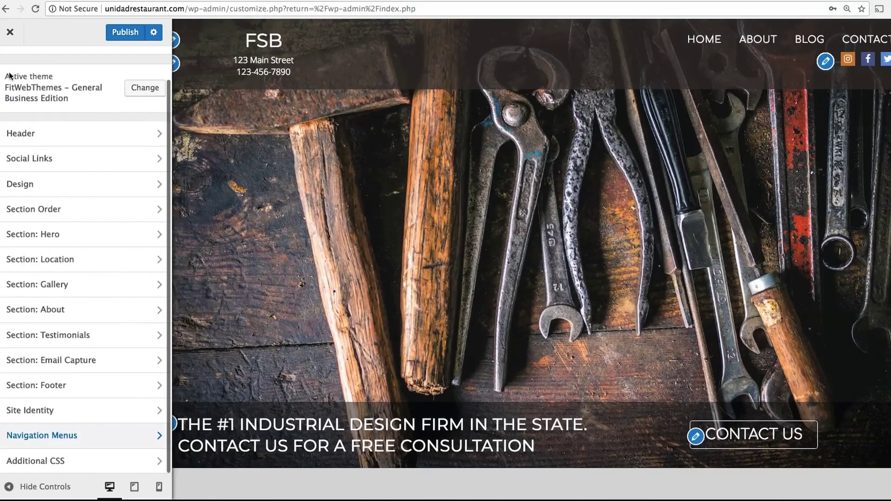
Save all customizer changes as a draft instead of publishing, then exit the customizer.
click(153, 32)
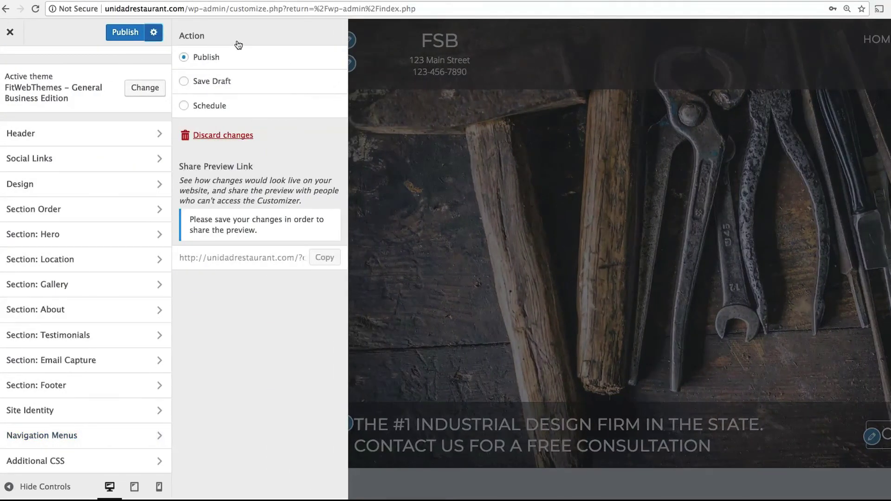
click(184, 81)
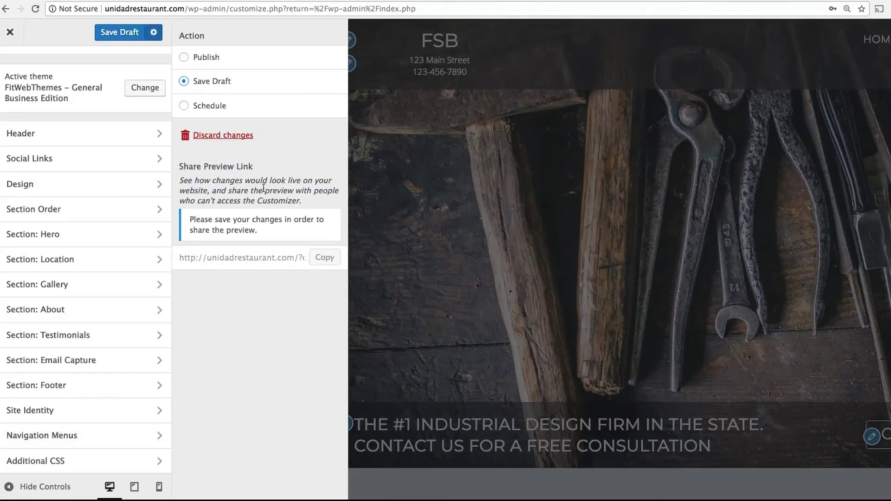
click(122, 33)
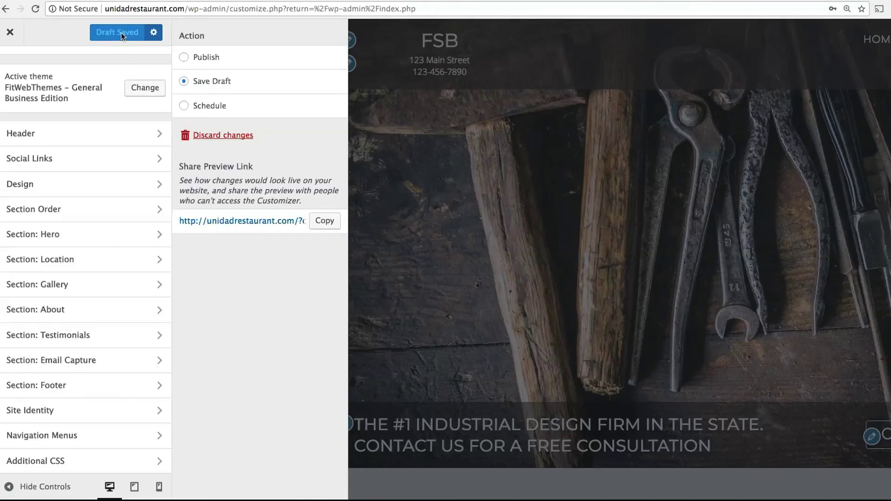
click(10, 36)
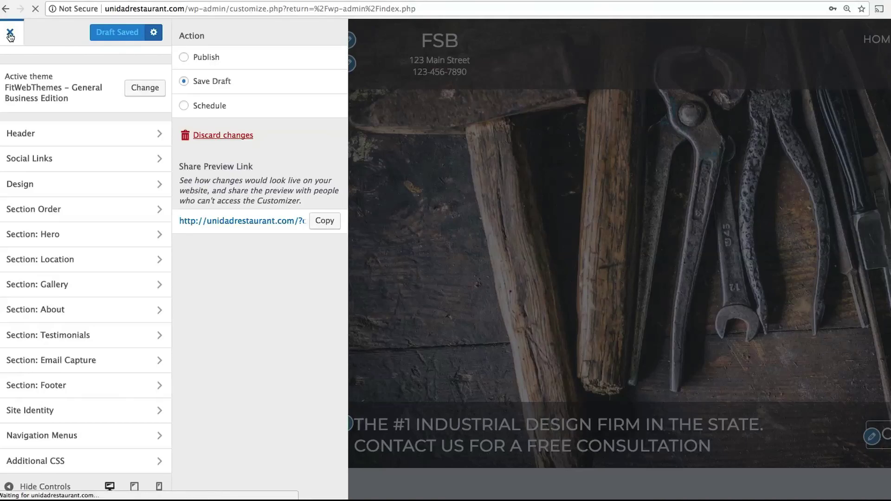